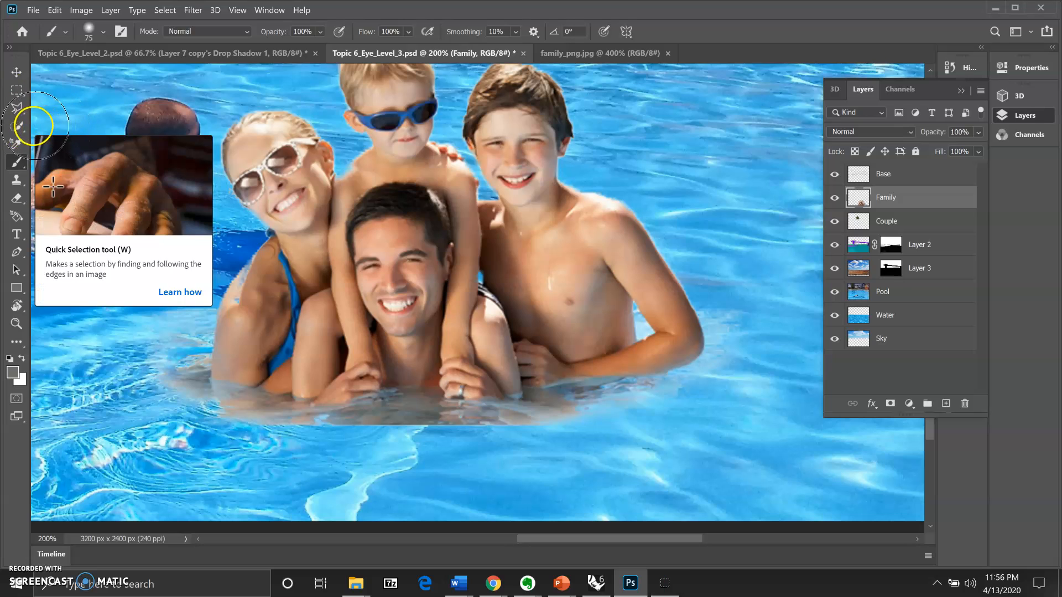
Step: Quick-select the water along the family's waterline, subtracting the man's chest and hands
left_click_drag(23, 133, 75, 135)
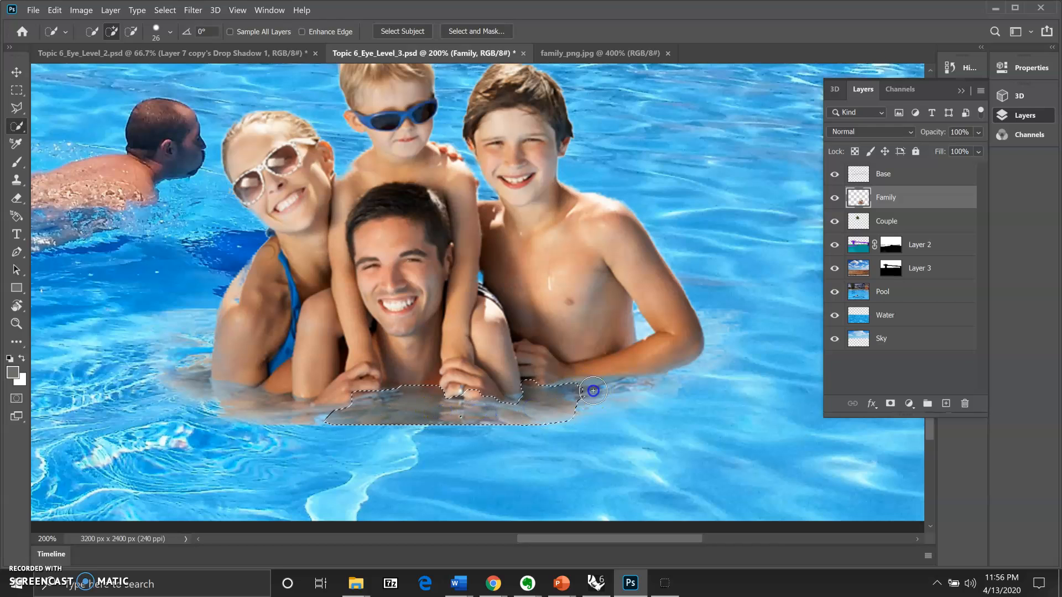
left_click_drag(648, 384, 683, 370)
mouse_move(313, 413)
left_mouse_down()
mouse_move(222, 402)
mouse_move(177, 375)
mouse_move(191, 362)
mouse_move(157, 375)
mouse_move(190, 375)
mouse_move(202, 387)
left_mouse_up()
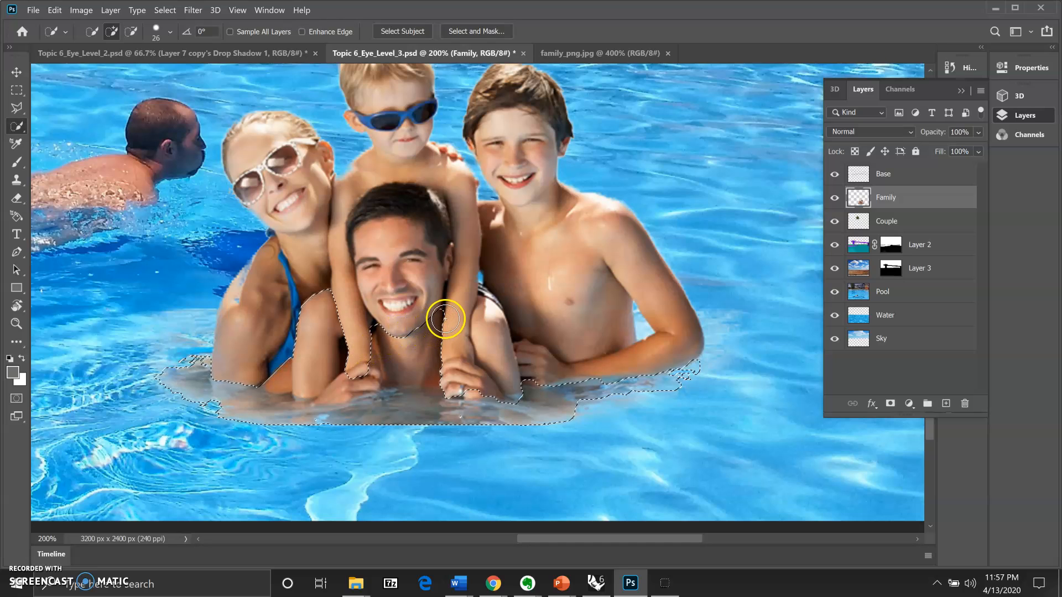
mouse_move(445, 312)
left_mouse_down()
mouse_move(390, 332)
mouse_move(373, 375)
mouse_move(356, 379)
mouse_move(320, 297)
mouse_move(282, 370)
left_mouse_up()
mouse_move(387, 343)
left_mouse_down()
mouse_move(415, 373)
mouse_move(451, 382)
mouse_move(413, 383)
left_mouse_up()
mouse_move(345, 394)
left_mouse_down()
mouse_move(402, 370)
mouse_move(651, 363)
mouse_move(687, 352)
mouse_move(591, 334)
mouse_move(622, 311)
mouse_move(653, 308)
mouse_move(670, 325)
left_mouse_up()
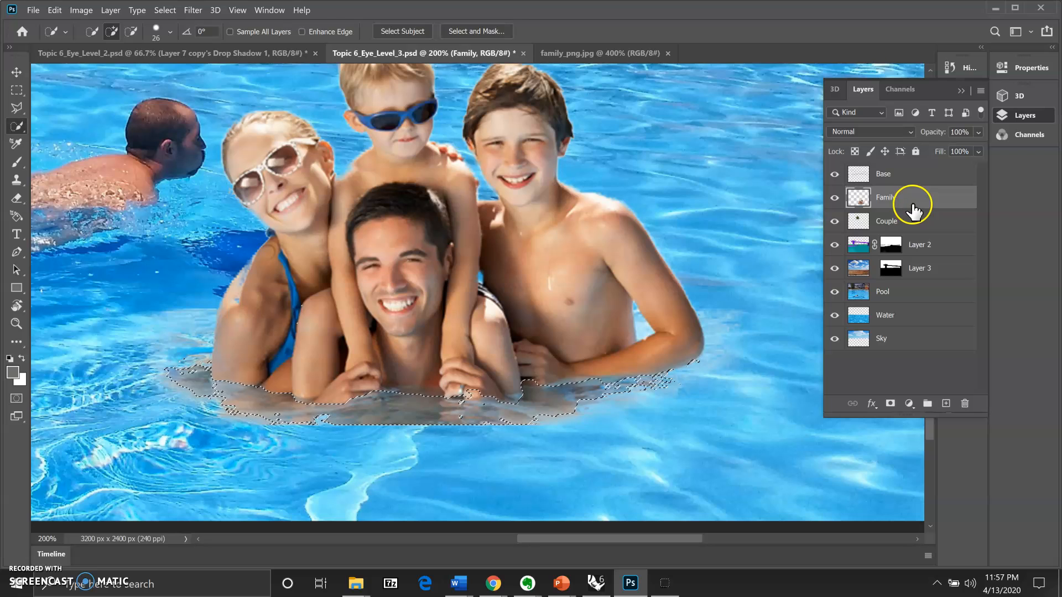
Step: Save the waterline selection as a new channel named 'shadow'
left_click(165, 10)
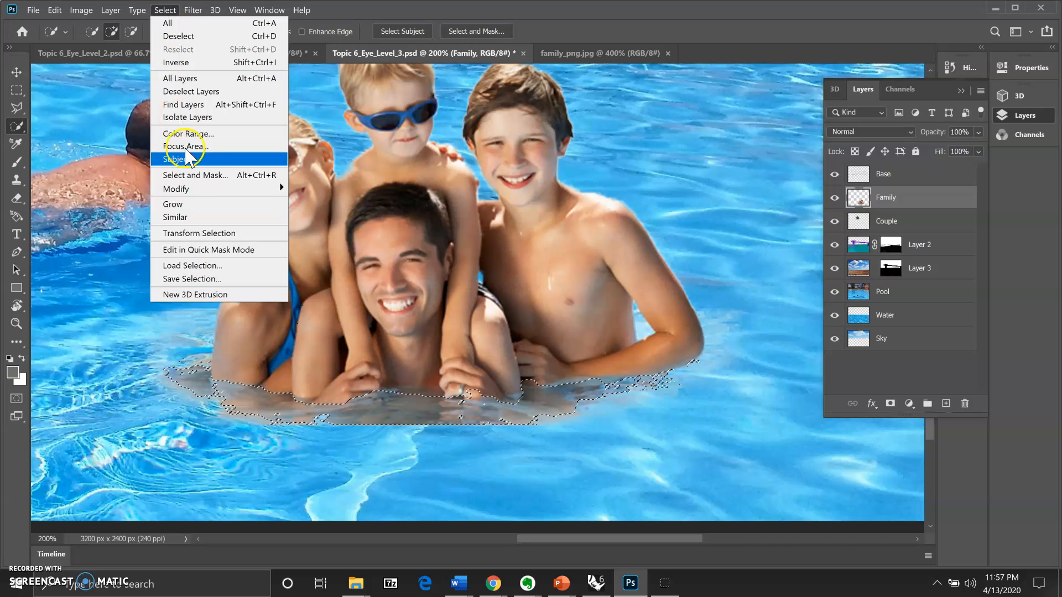
left_click(214, 279)
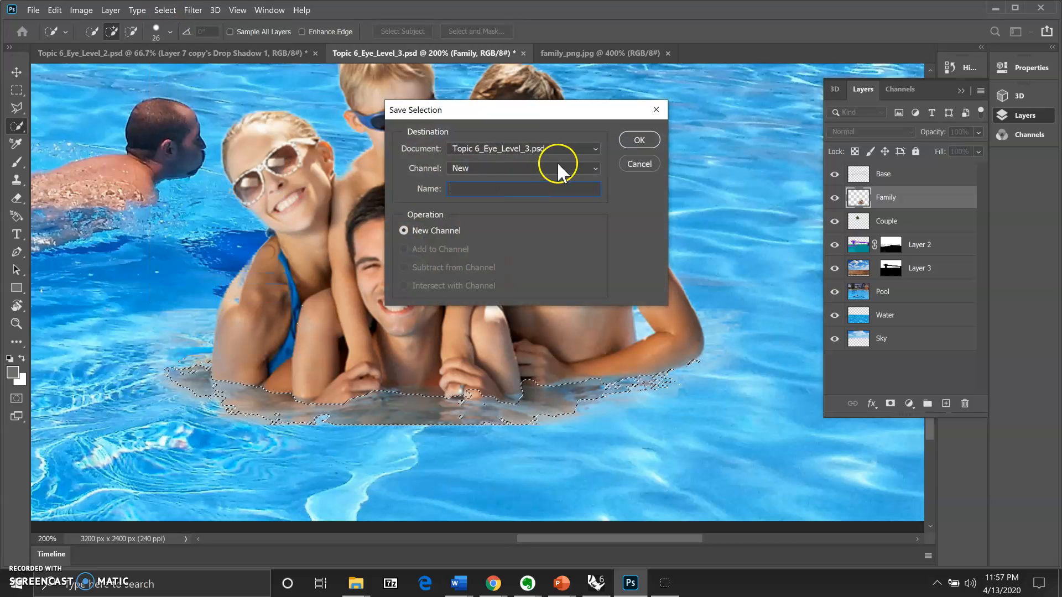
left_click(469, 189)
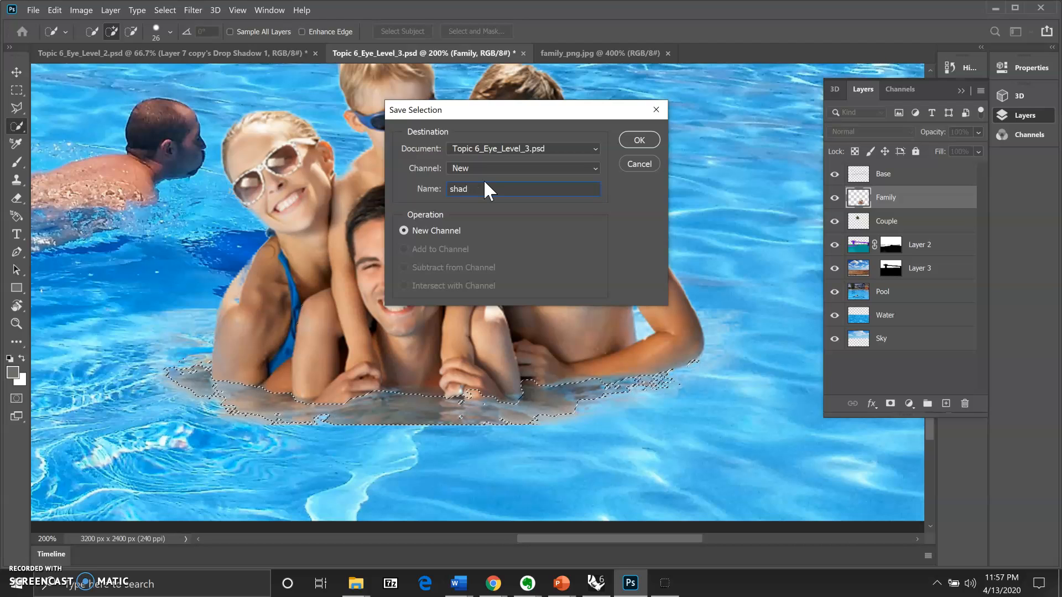
left_click(640, 140)
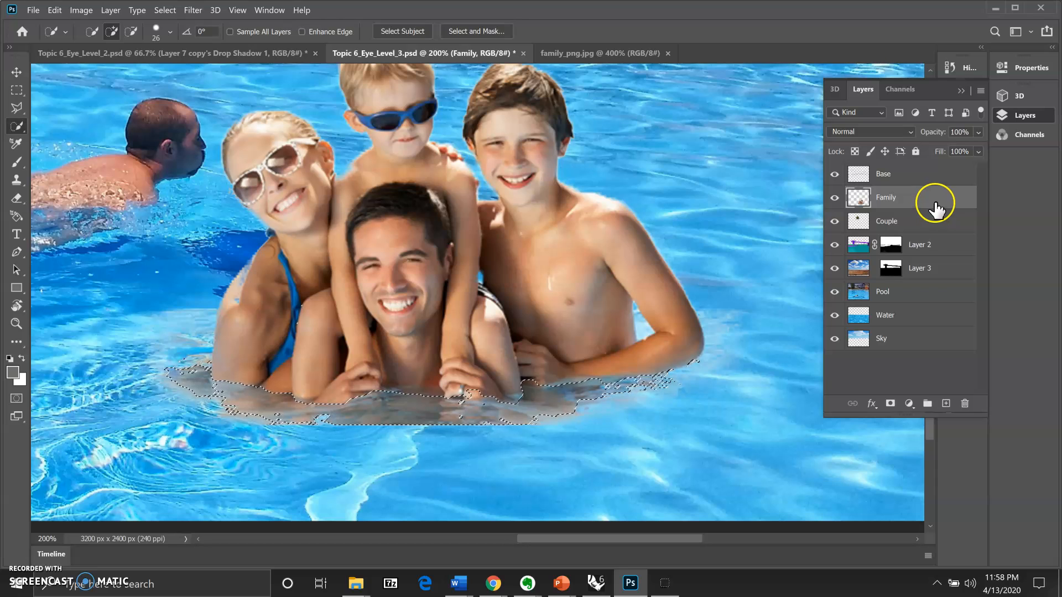
Step: Set the painting colour and create an empty Layer 4 above the Family layer
left_click_drag(897, 243, 896, 257)
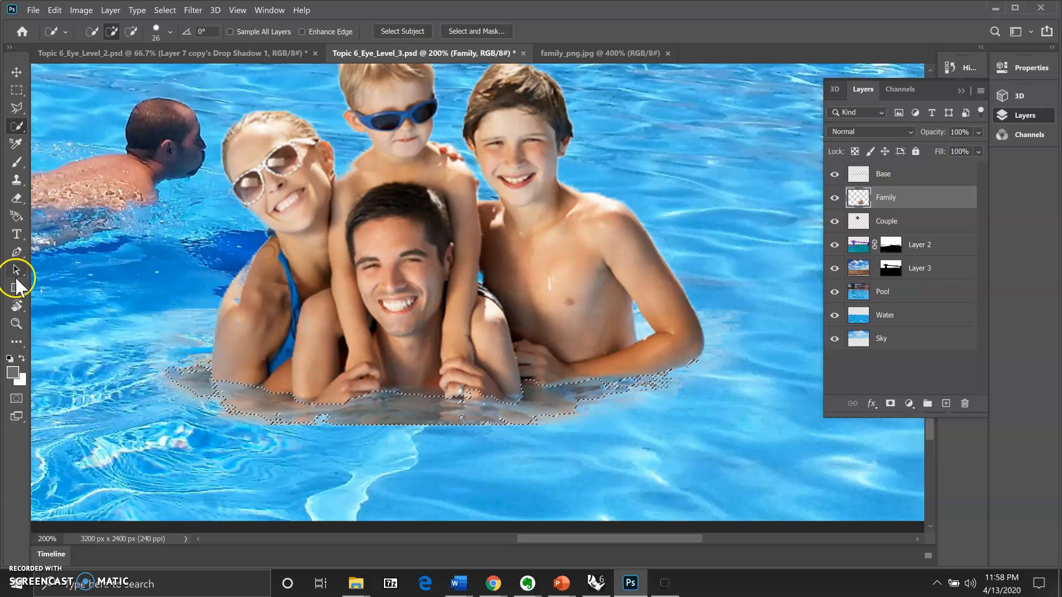
left_click(13, 374)
left_click(943, 203)
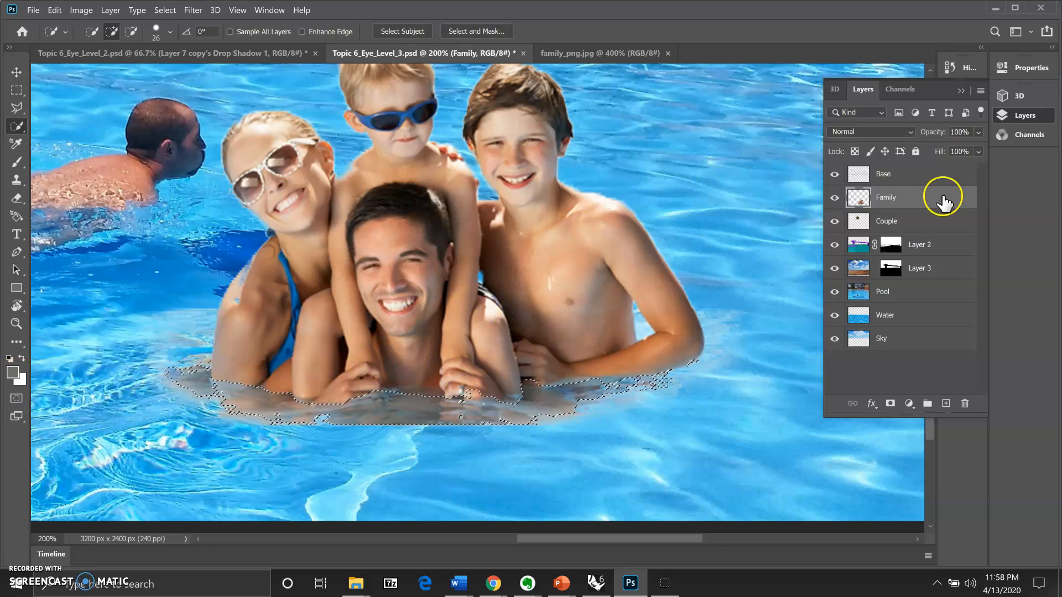
left_click(945, 404)
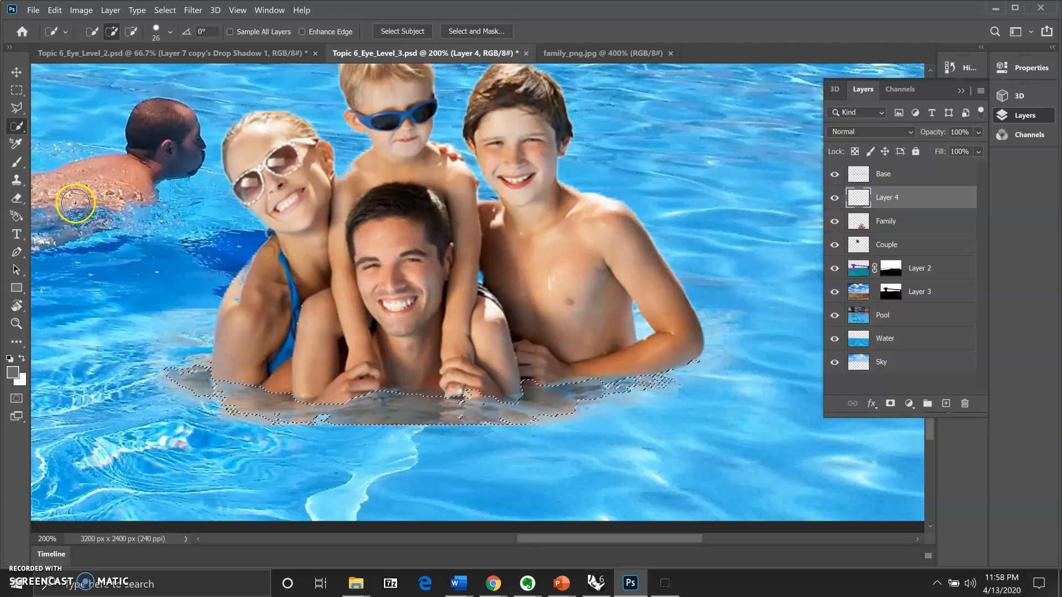
Step: Paint grey across the waterline selection on Layer 4 with an 83 px Brush
left_click(22, 164)
right_click(22, 165)
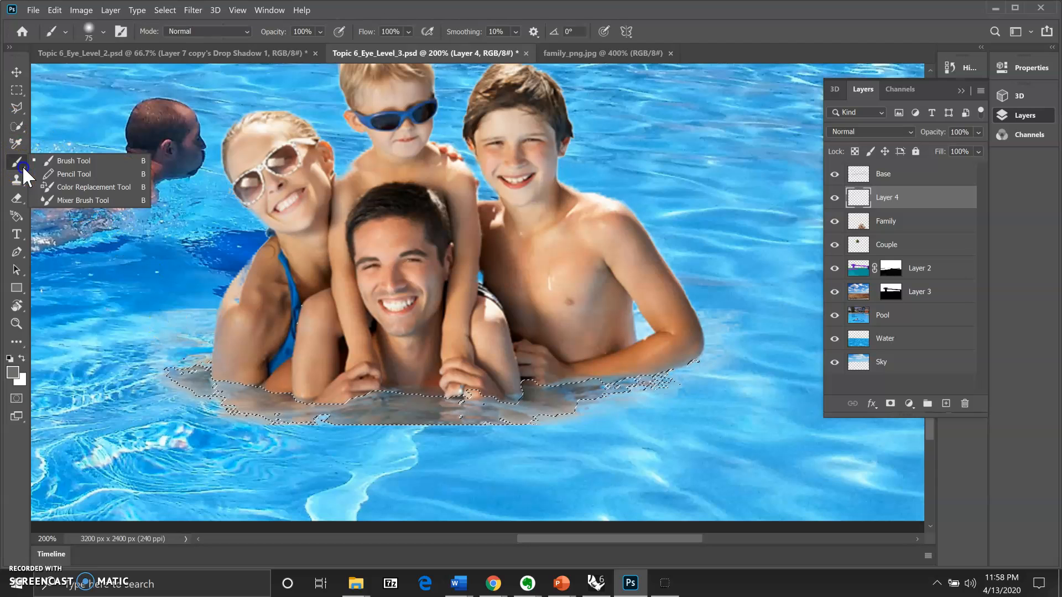
left_click(70, 161)
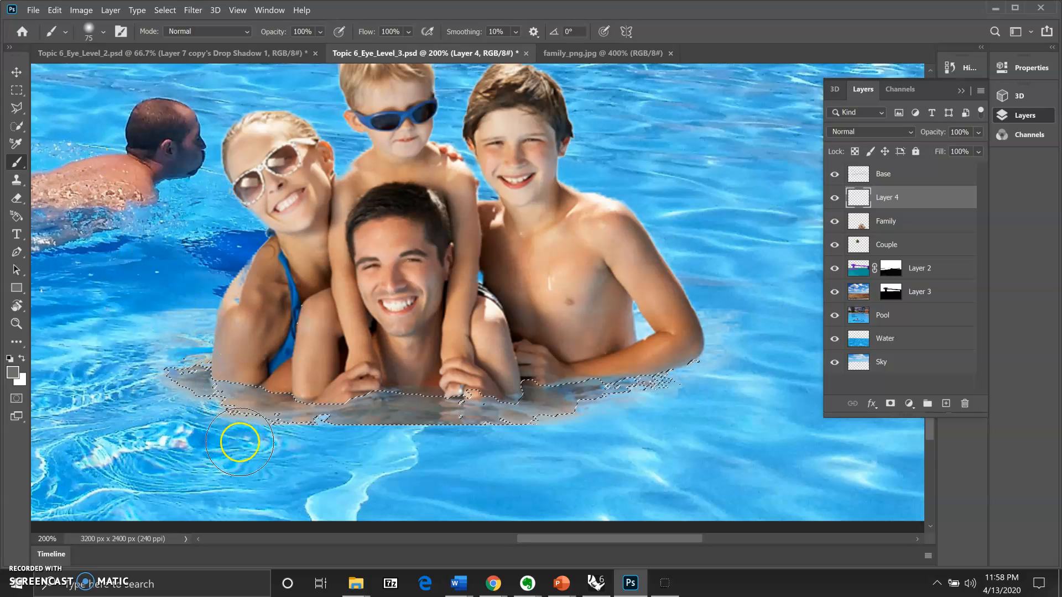
right_click(250, 408, "alt")
right_click(249, 408, "alt")
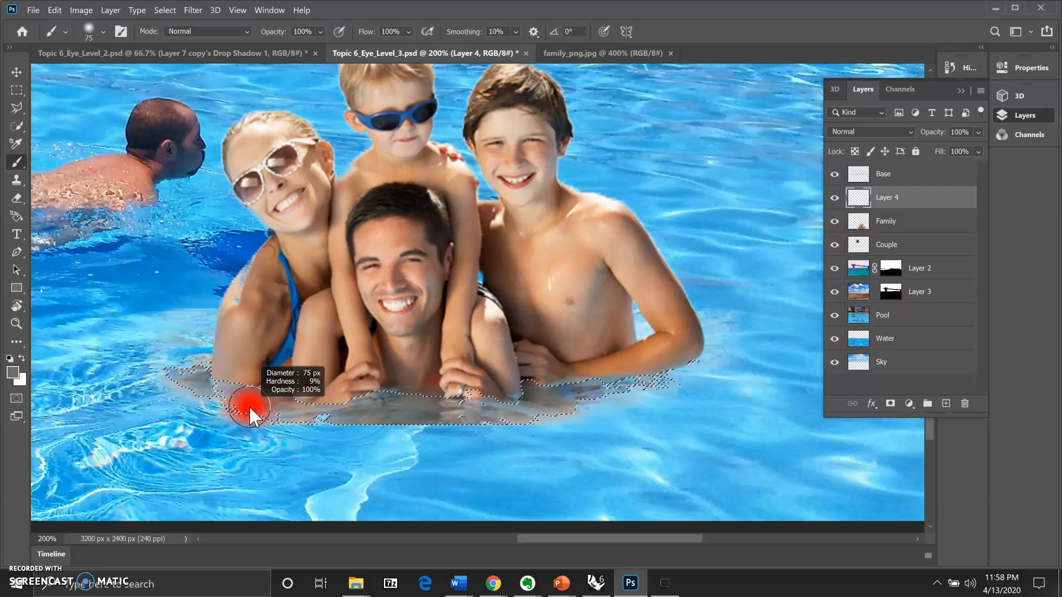
mouse_move(249, 406)
left_mouse_down()
mouse_move(263, 407)
mouse_move(240, 411)
mouse_move(242, 469)
left_mouse_up()
mouse_move(200, 382)
left_mouse_down()
mouse_move(191, 382)
mouse_move(252, 398)
left_mouse_up()
mouse_move(273, 432)
left_mouse_down()
mouse_move(226, 391)
mouse_move(285, 414)
mouse_move(273, 394)
mouse_move(248, 411)
mouse_move(307, 401)
mouse_move(340, 427)
mouse_move(360, 400)
mouse_move(412, 411)
mouse_move(434, 398)
mouse_move(515, 401)
mouse_move(517, 421)
mouse_move(636, 380)
left_mouse_up()
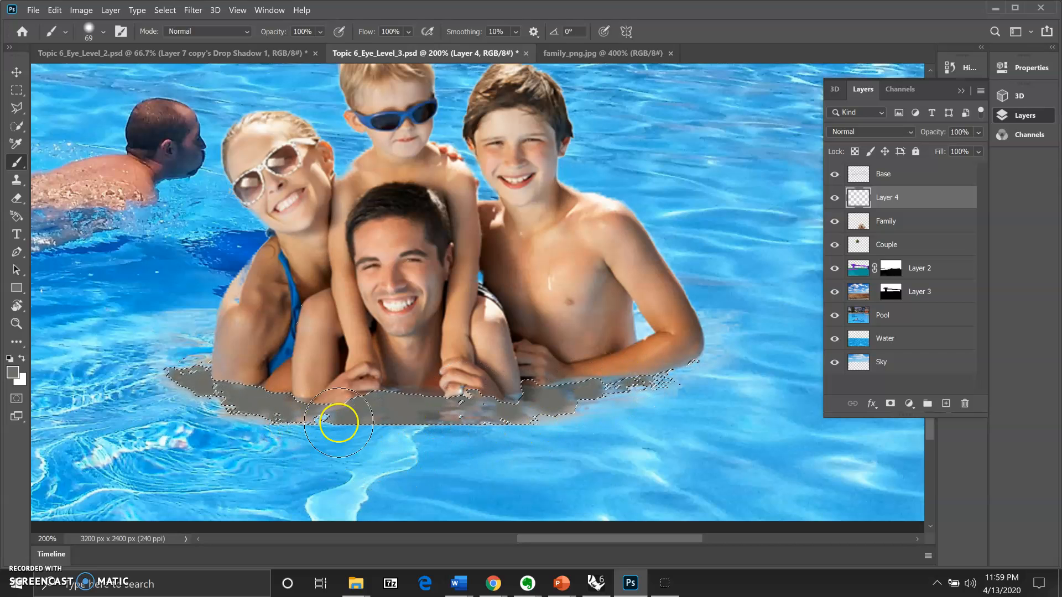
Step: Check the grey patch with Family hidden, then add a layer mask to Layer 4
left_click(834, 221)
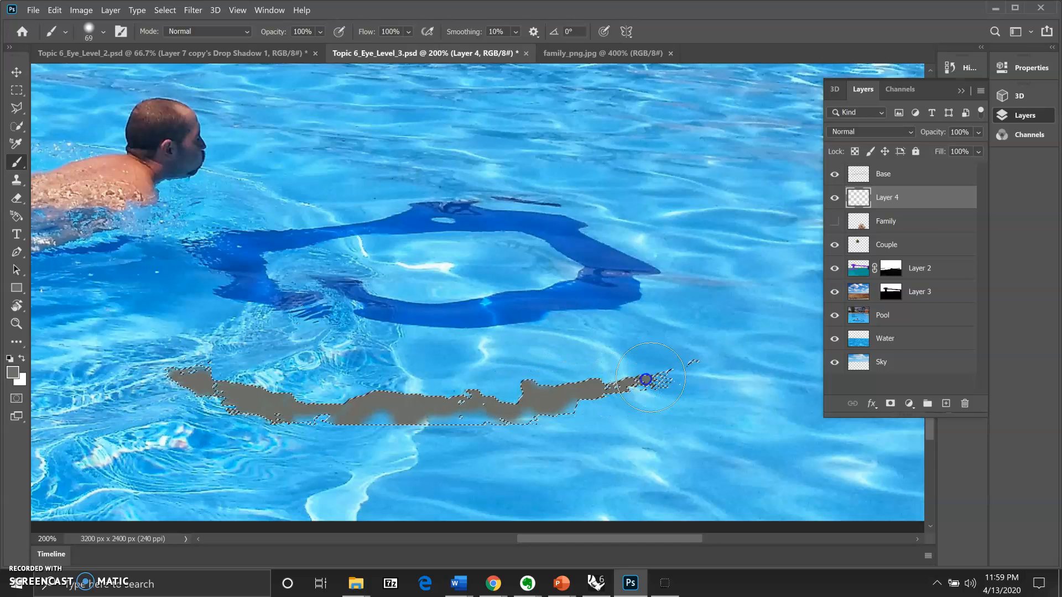
left_click(365, 382)
left_click(835, 222)
right_click(926, 197)
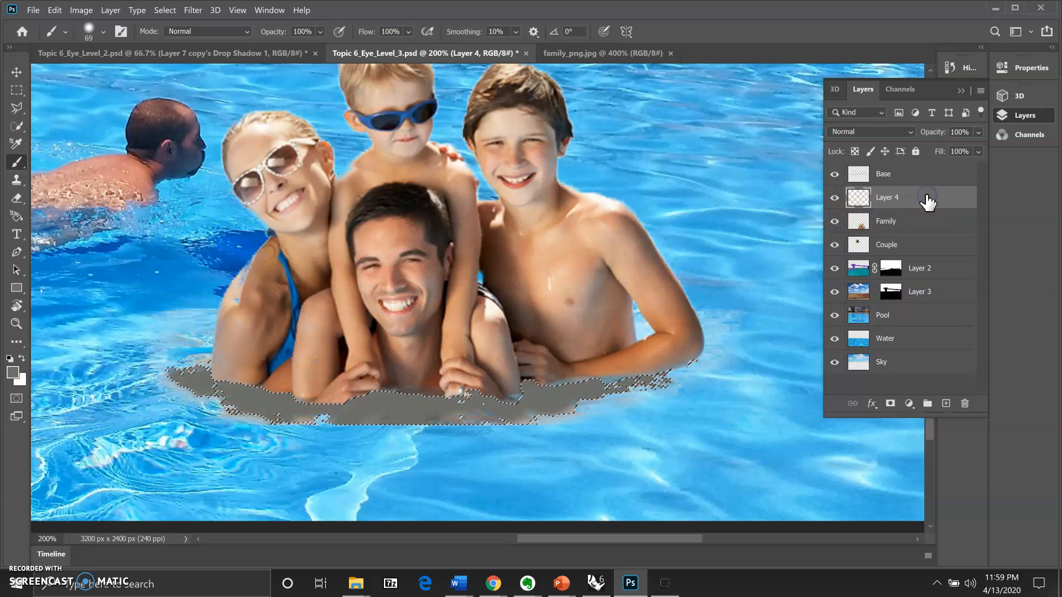
left_click_drag(924, 206, 892, 406)
left_click(891, 206)
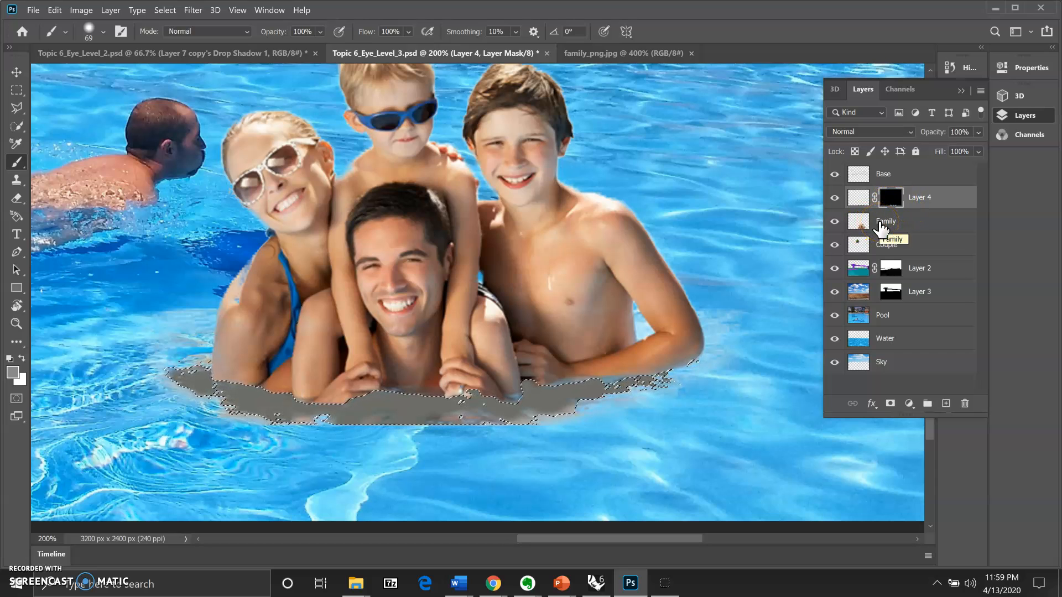
Step: Duplicate the Family layer and hide the original Family layer
left_click(881, 225)
left_click_drag(913, 227, 947, 407)
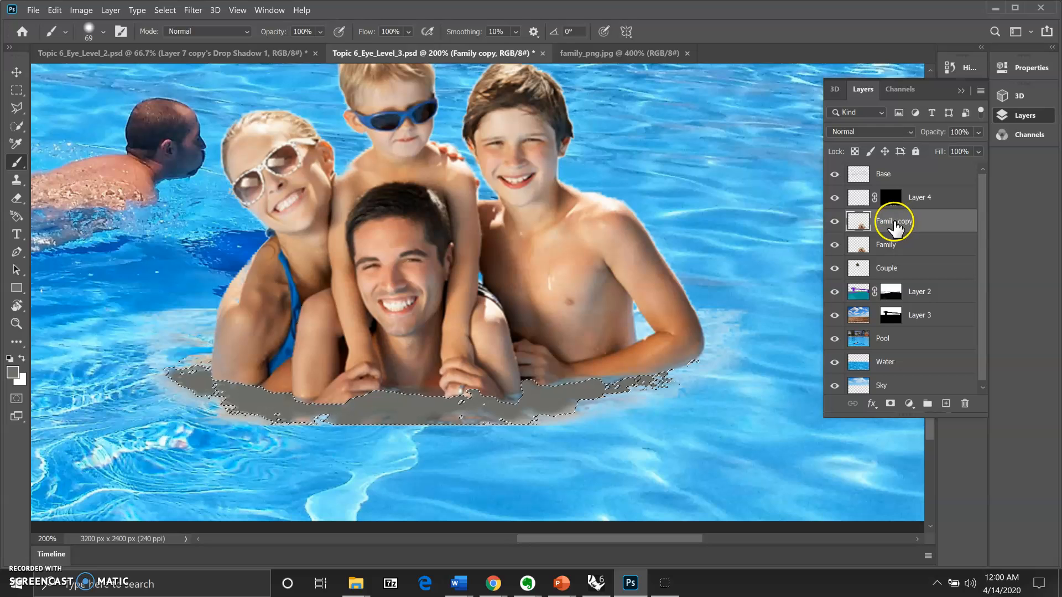
left_click(855, 224, "ctrl")
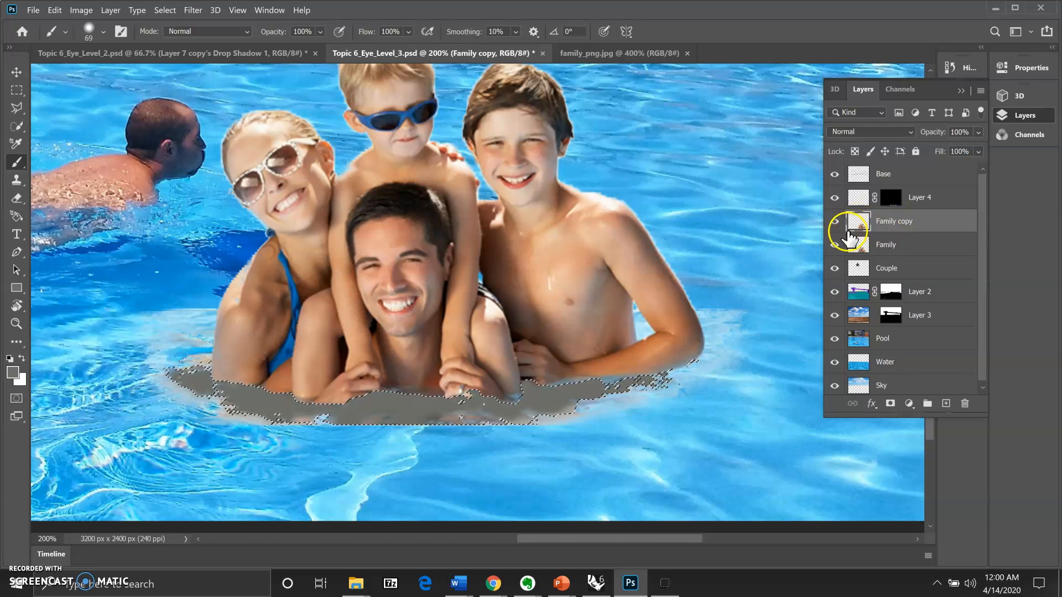
left_click(835, 245)
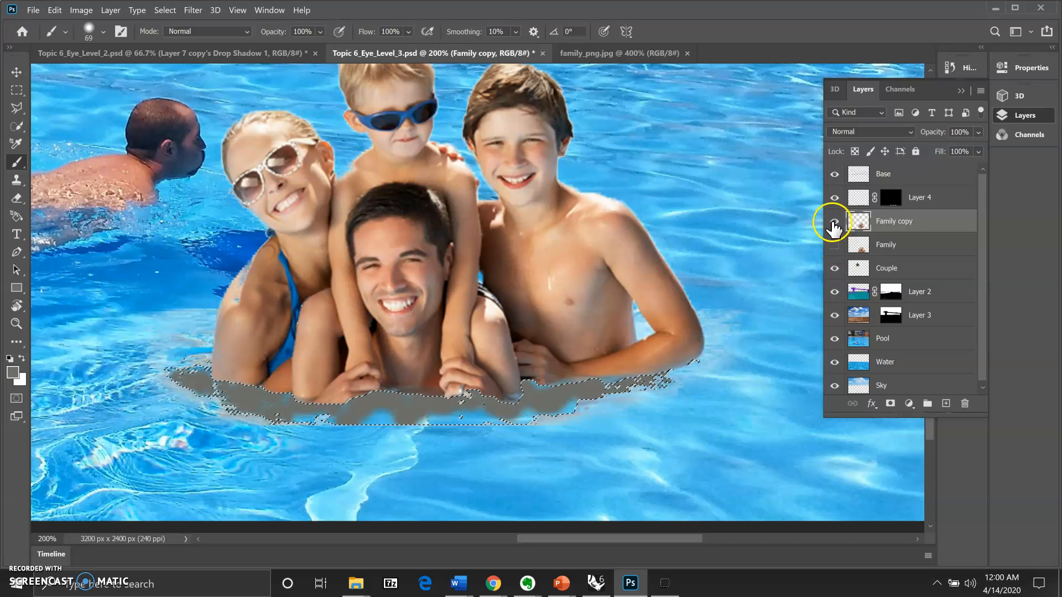
Step: Move Layer 4's mask onto the original Family layer and delete Layer 4
left_click(834, 221)
left_click(834, 222)
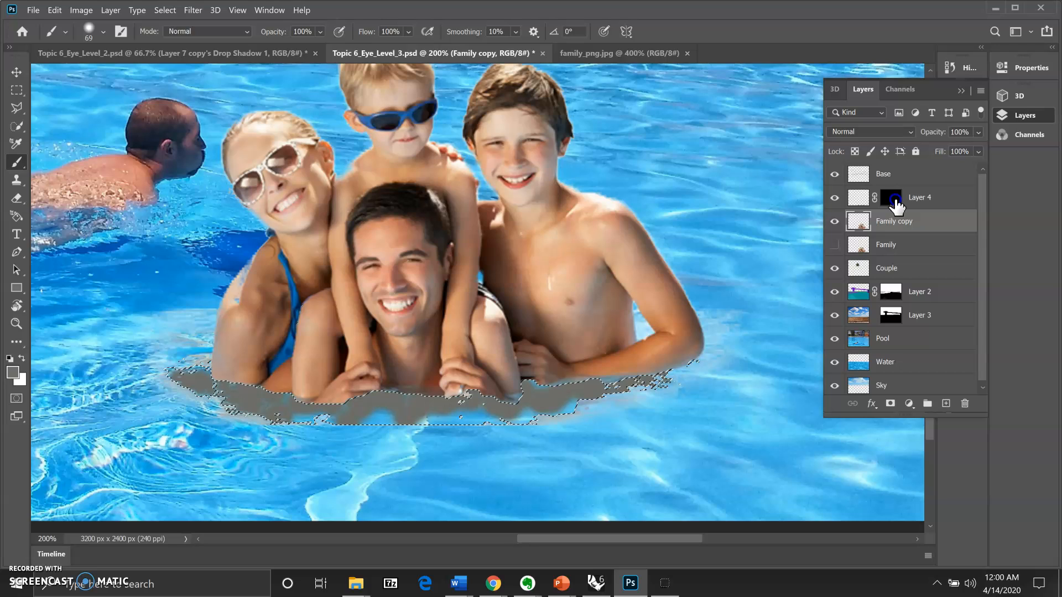
left_click_drag(896, 206, 905, 247)
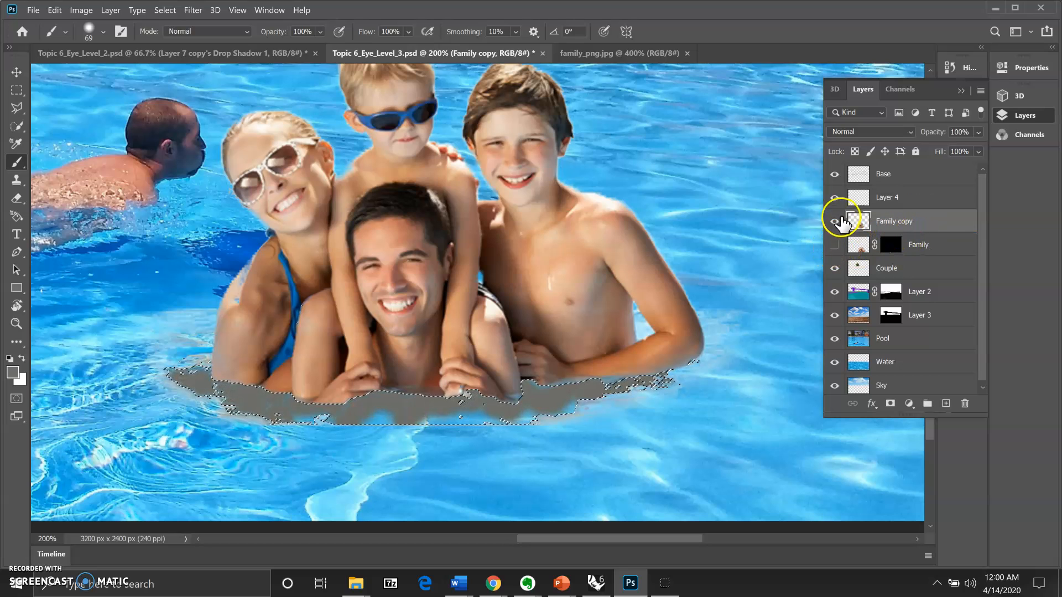
left_click_drag(965, 198, 965, 404)
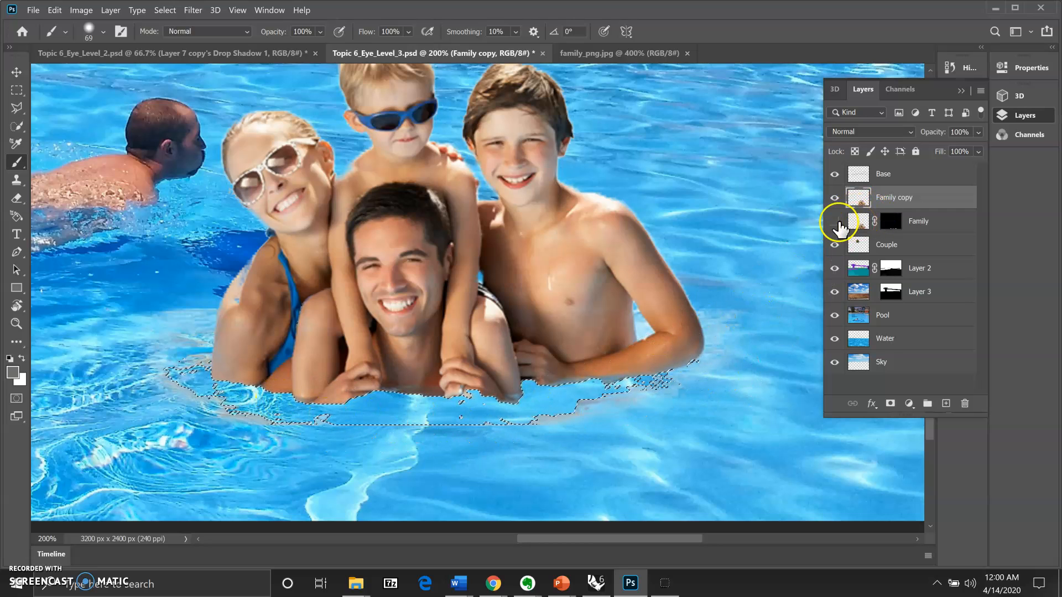
Step: Show the Family layer, deselect, and brush over the boy's arm and chest
left_click(835, 224)
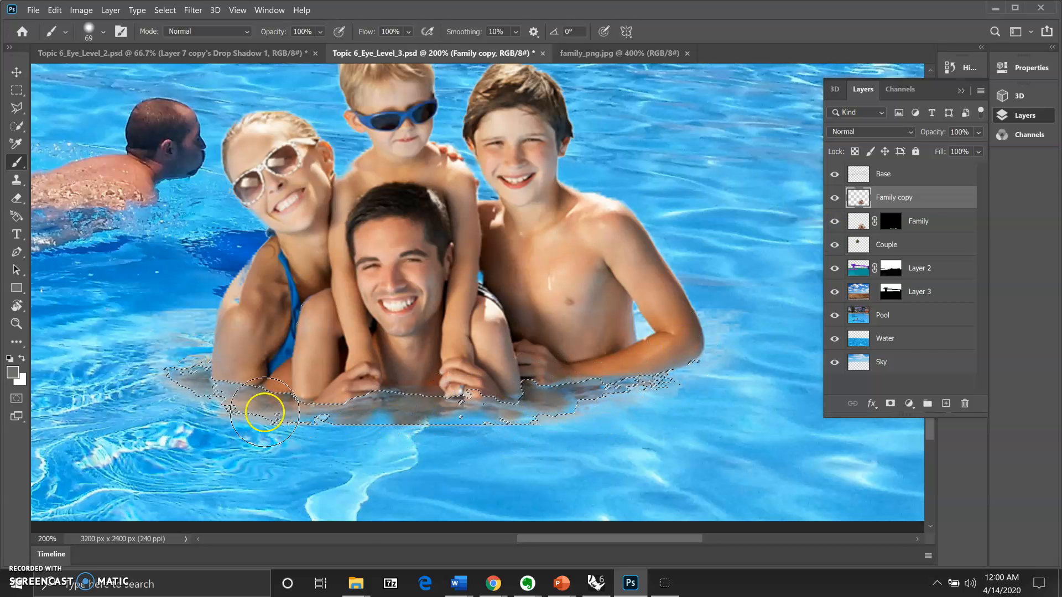
key("ctrl+d")
mouse_move(604, 363)
left_mouse_down()
mouse_move(622, 349)
mouse_move(583, 355)
mouse_move(598, 348)
mouse_move(606, 378)
mouse_move(396, 400)
mouse_move(242, 373)
mouse_move(198, 409)
mouse_move(388, 432)
mouse_move(391, 414)
mouse_move(404, 436)
mouse_move(384, 433)
mouse_move(542, 442)
mouse_move(513, 437)
mouse_move(579, 430)
mouse_move(450, 443)
mouse_move(501, 434)
mouse_move(675, 334)
mouse_move(689, 339)
mouse_move(727, 289)
mouse_move(779, 267)
mouse_move(523, 251)
mouse_move(456, 314)
mouse_move(459, 214)
left_mouse_up()
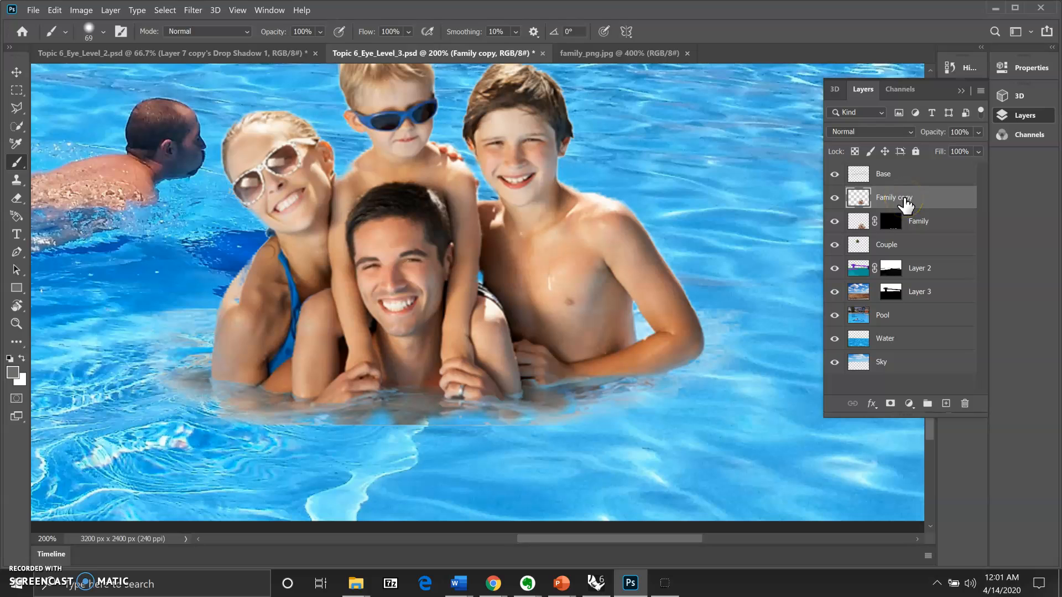
Step: Add a Multiply Drop Shadow to Family copy at 60% opacity, 142°, 10 px distance, 23 px size
right_click(904, 197)
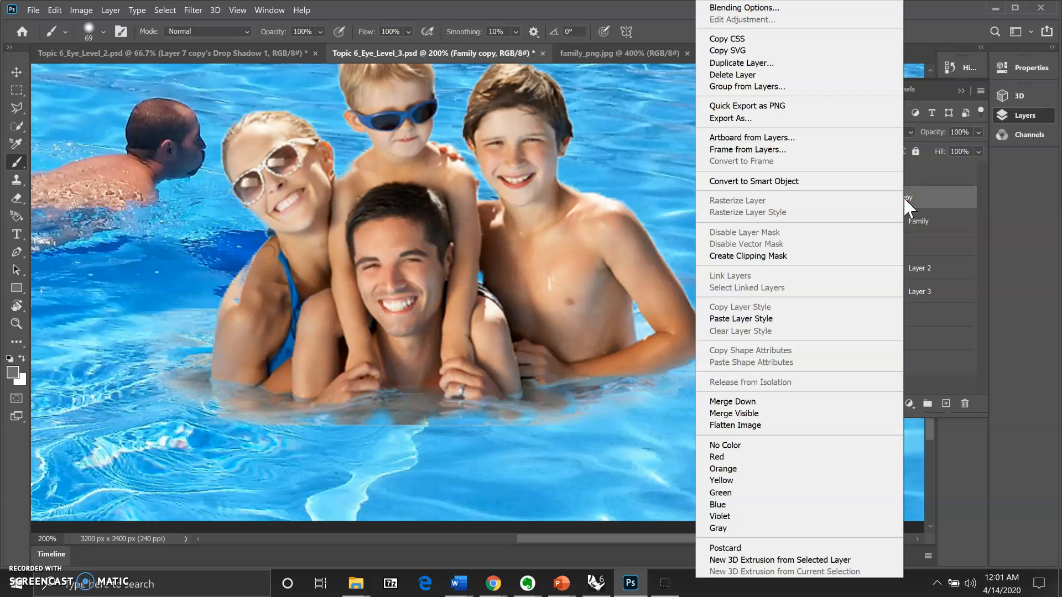
left_click(911, 196)
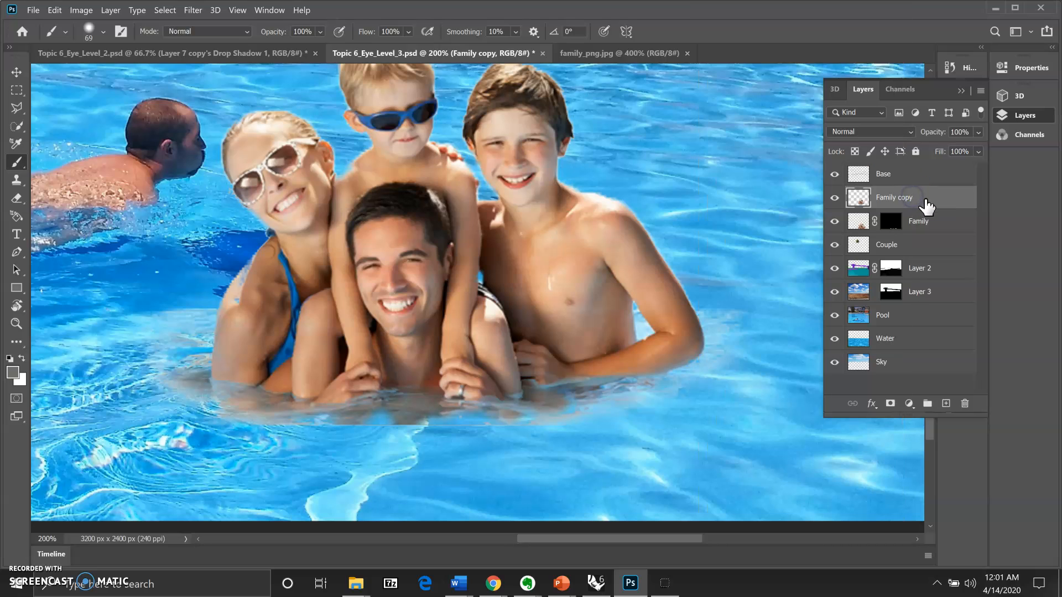
left_click(873, 405)
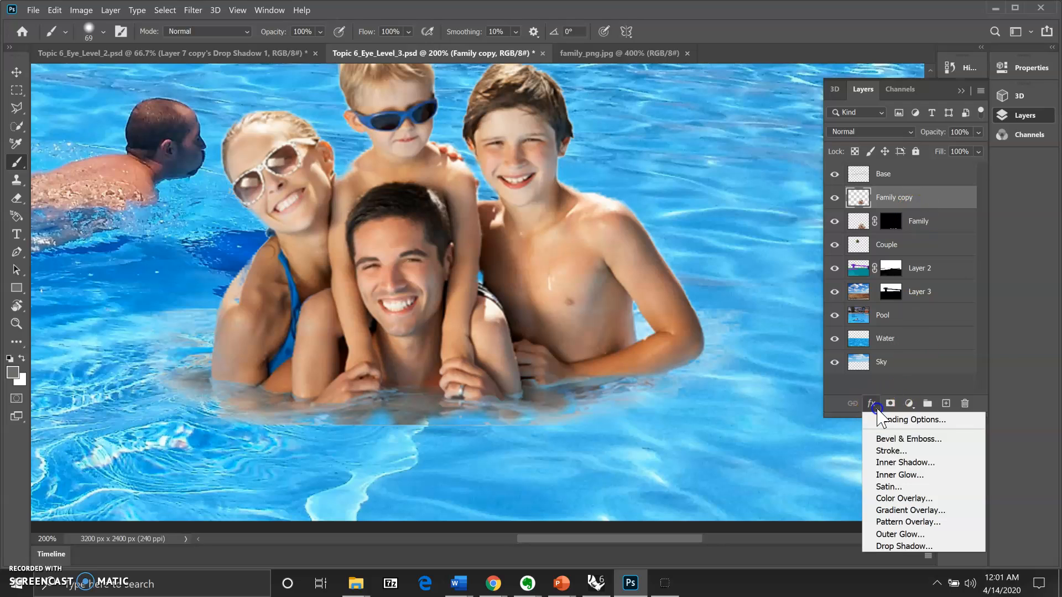
left_click(896, 546)
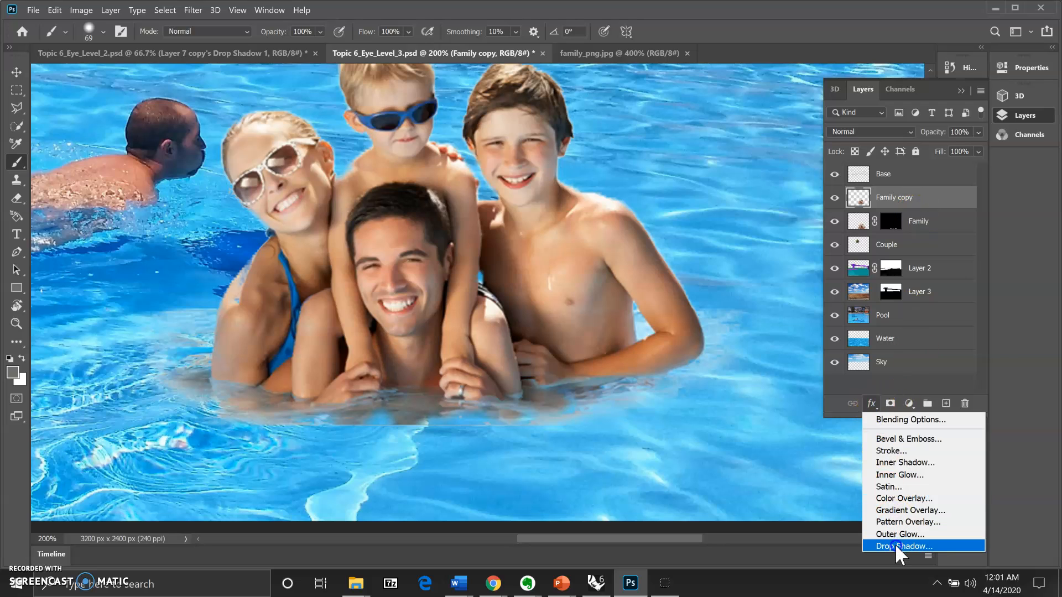
left_click(896, 546)
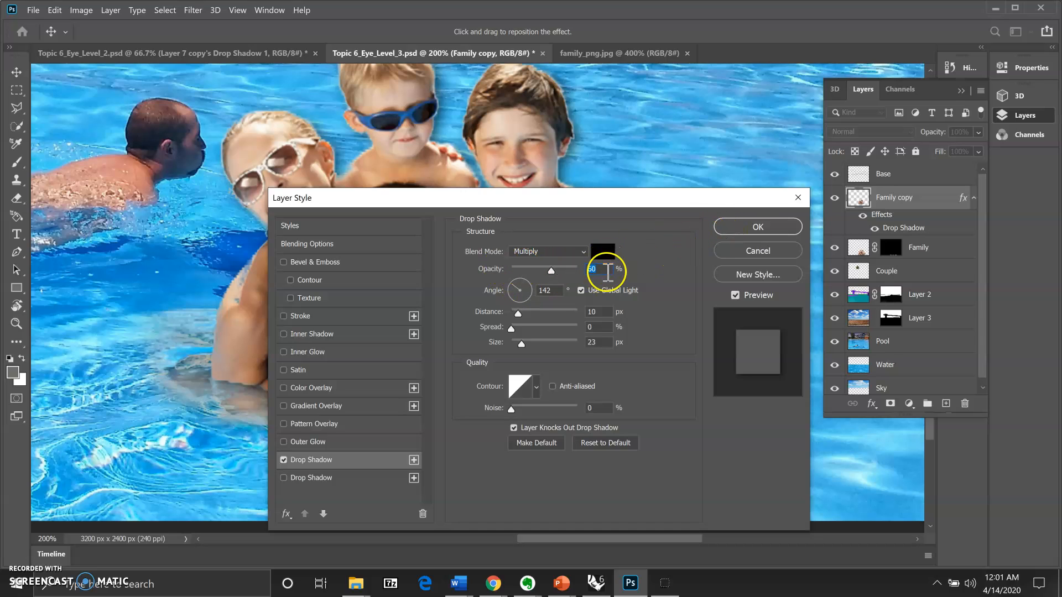
Step: Apply the drop shadow, compare it on and off, then choose Create Layer for it
left_click(758, 228)
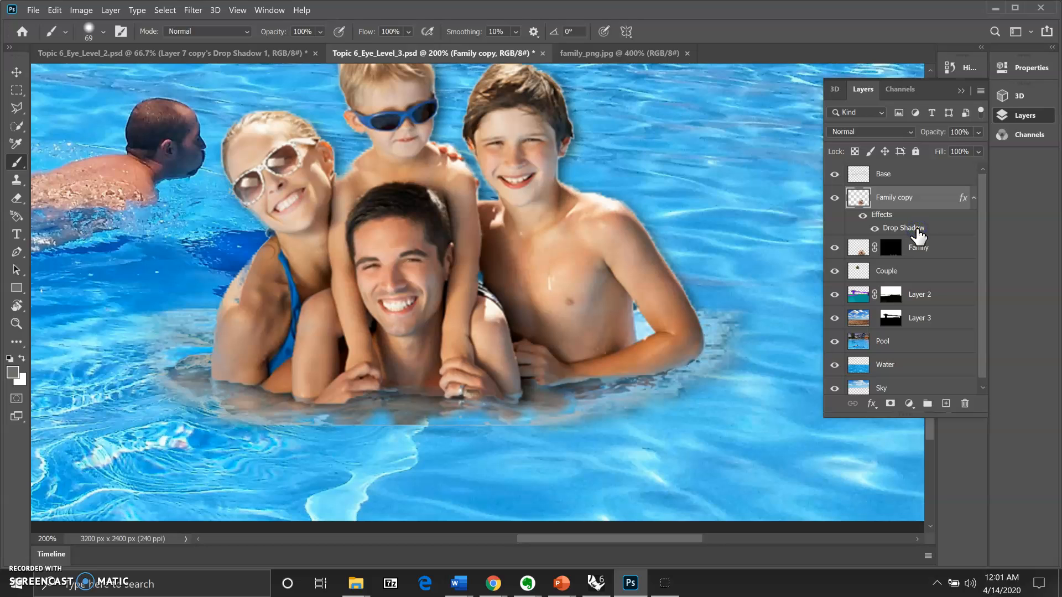
left_click(876, 228)
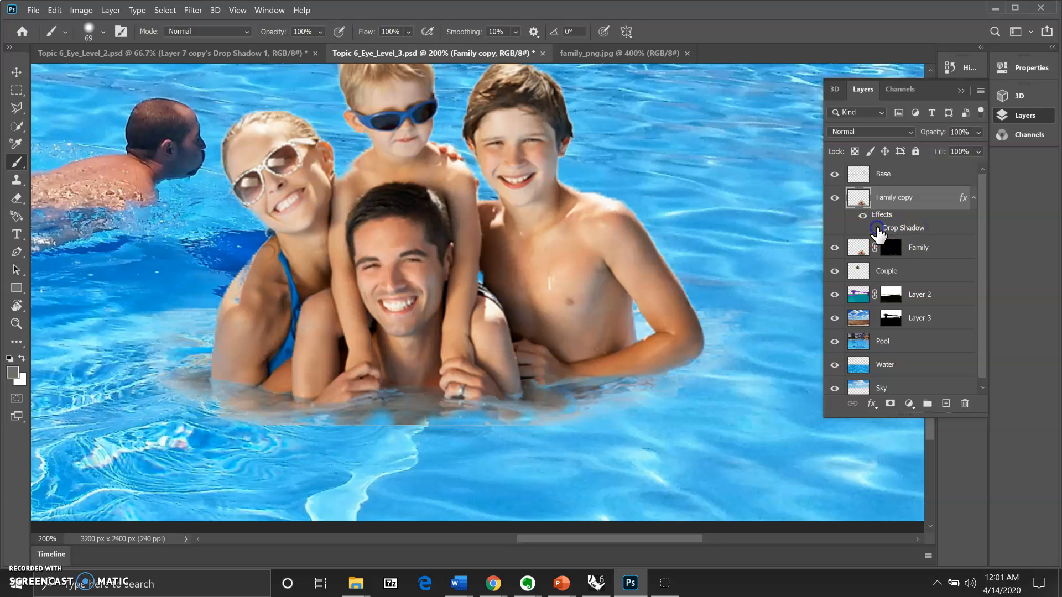
left_click(876, 229)
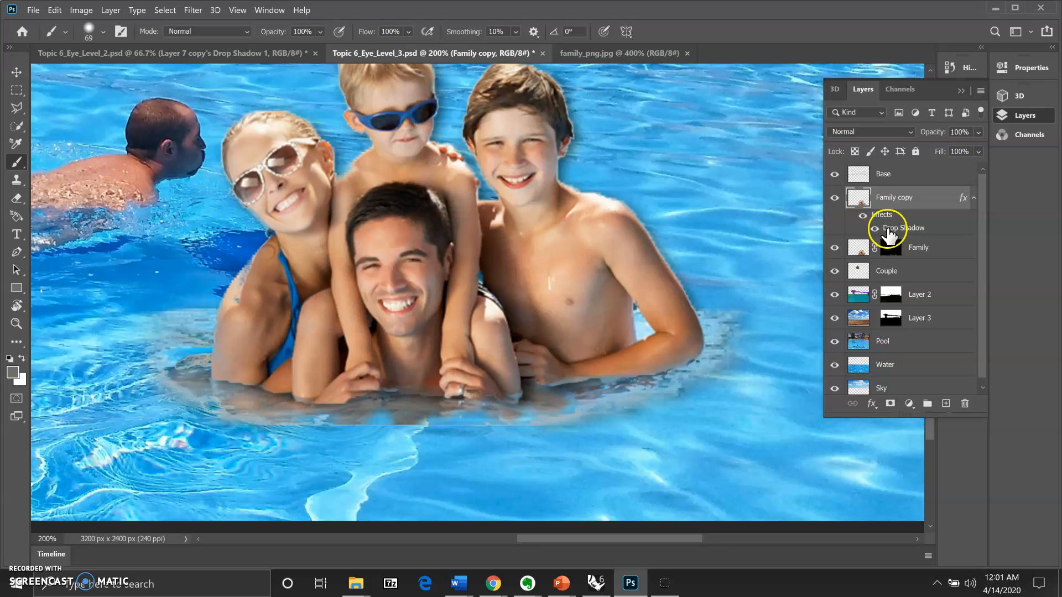
left_click(874, 229)
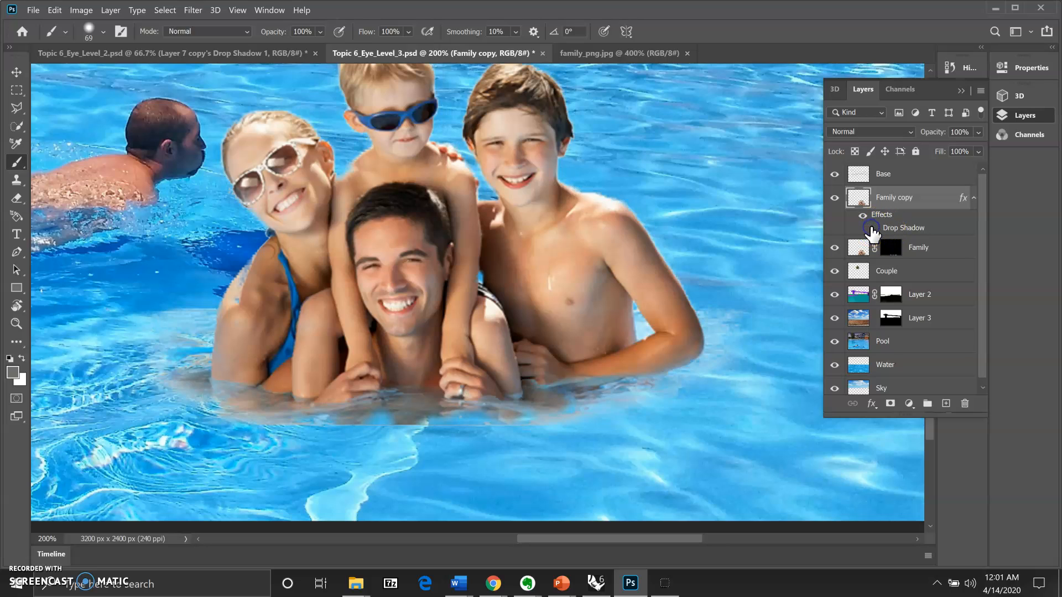
left_click(873, 228)
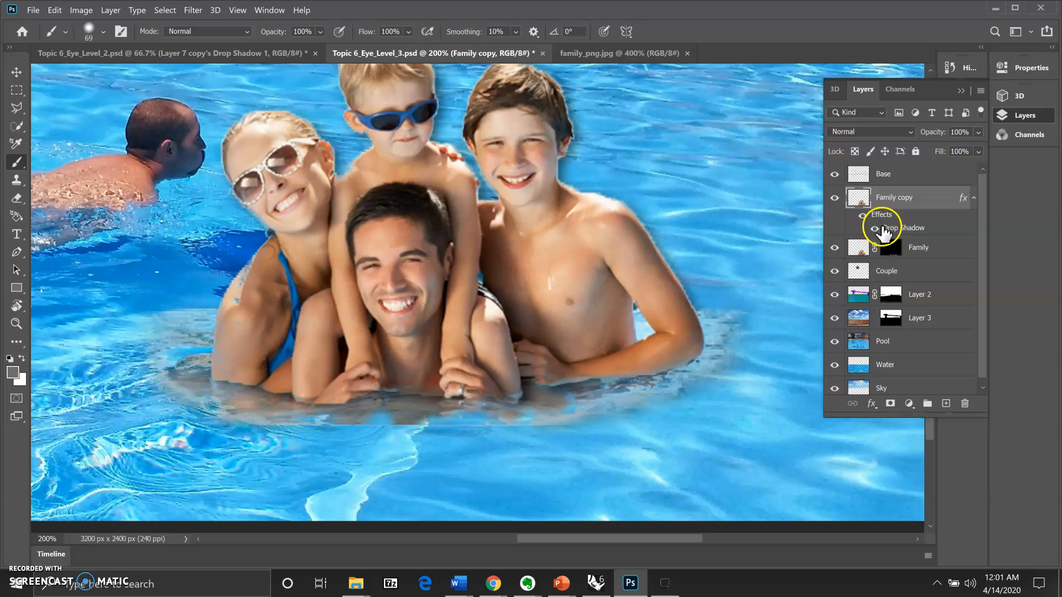
right_click(905, 229)
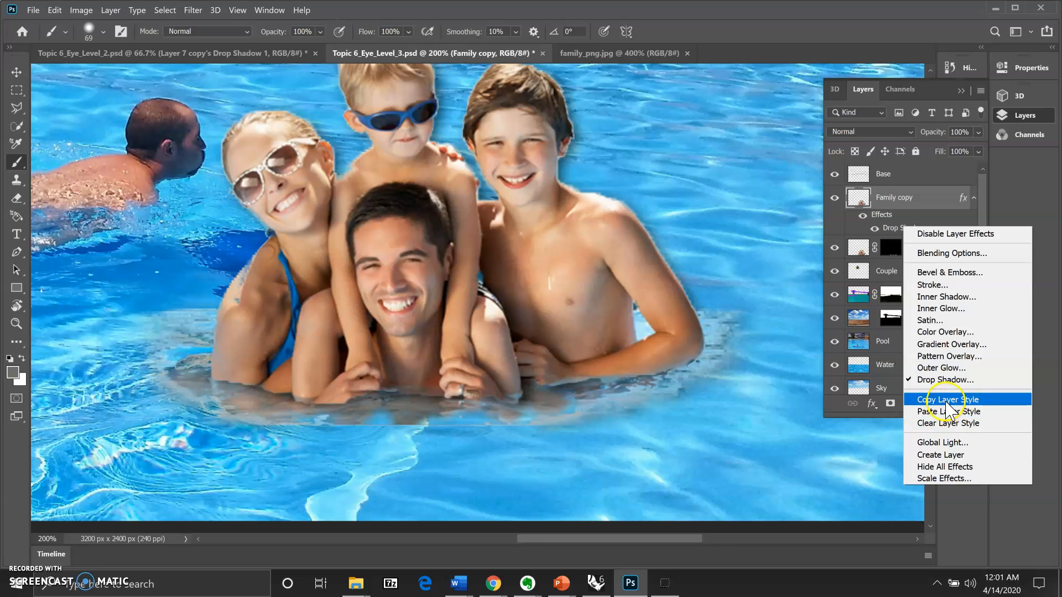
left_click(952, 459)
Step: Confirm the warning to create the Family copy's Drop Shadow layer and nudge the family left
left_click(553, 244)
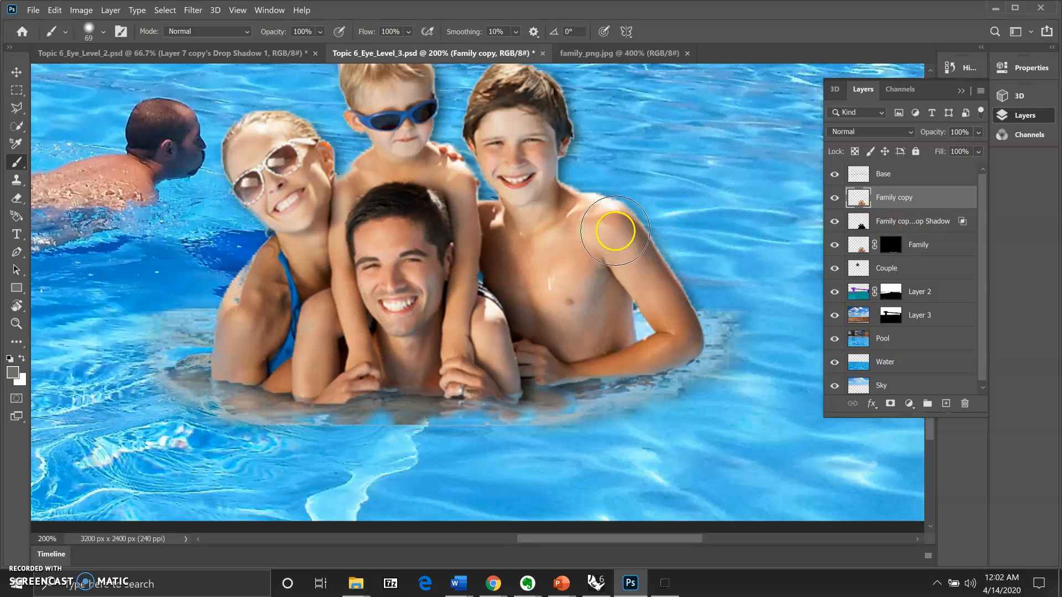
left_click(17, 72)
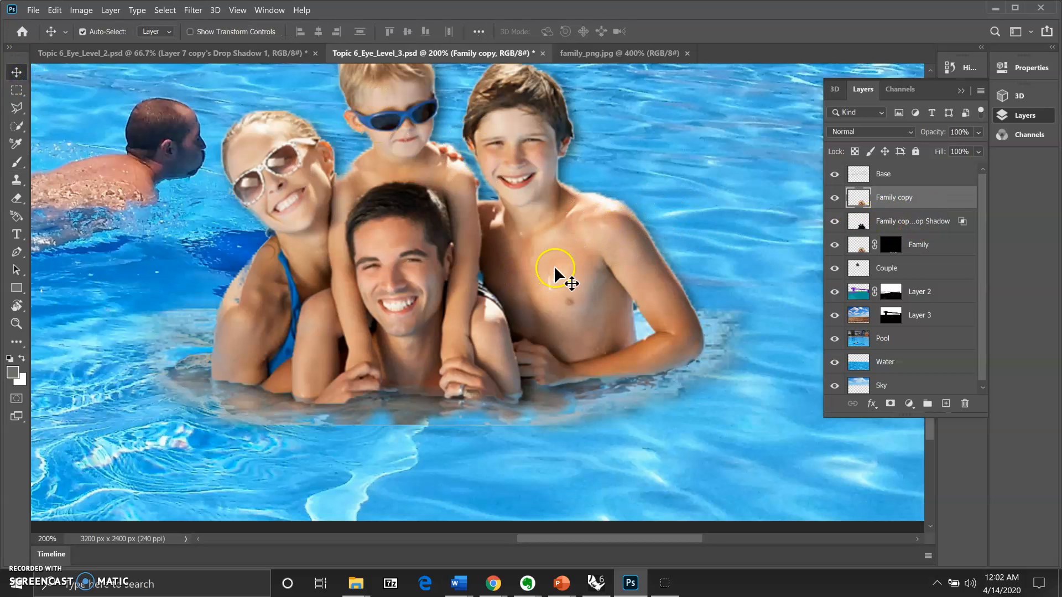
mouse_move(554, 266)
left_mouse_down()
mouse_move(576, 276)
mouse_move(555, 271)
mouse_move(597, 251)
mouse_move(552, 257)
left_mouse_up()
left_click(879, 221)
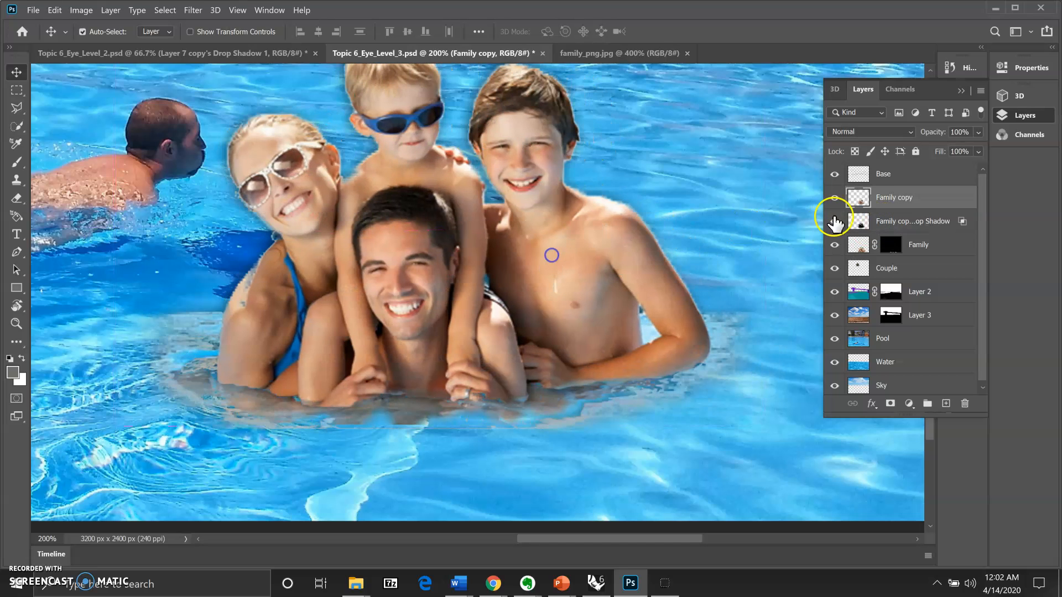
left_click(885, 223)
left_click_drag(637, 265, 601, 271)
Step: Offset the shadow layer away from the family and zoom out to view the whole pool
left_click(866, 222)
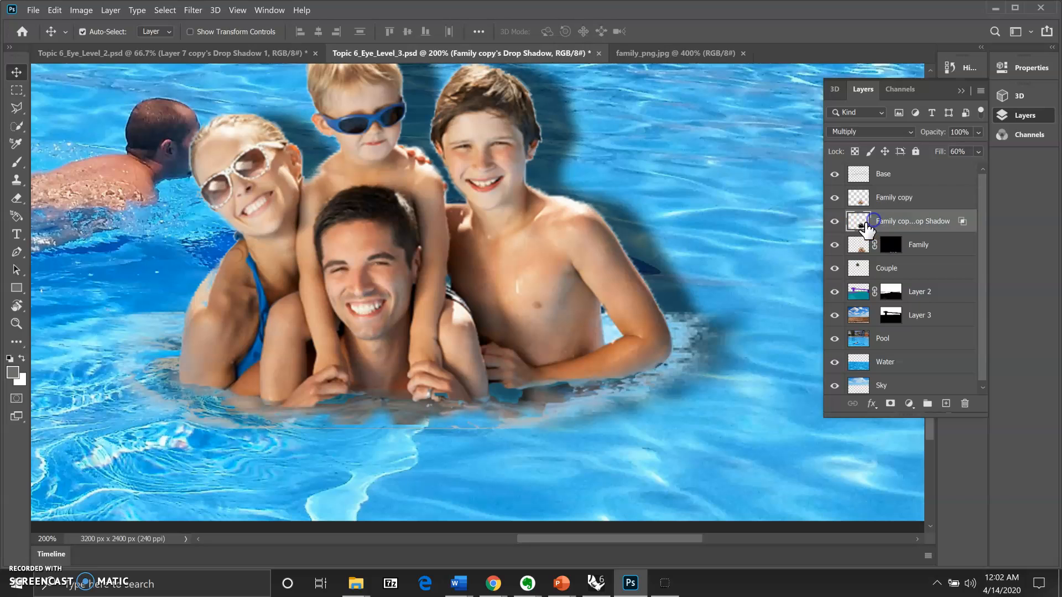
mouse_move(660, 250)
left_mouse_down()
mouse_move(723, 255)
mouse_move(648, 255)
mouse_move(643, 242)
left_mouse_up()
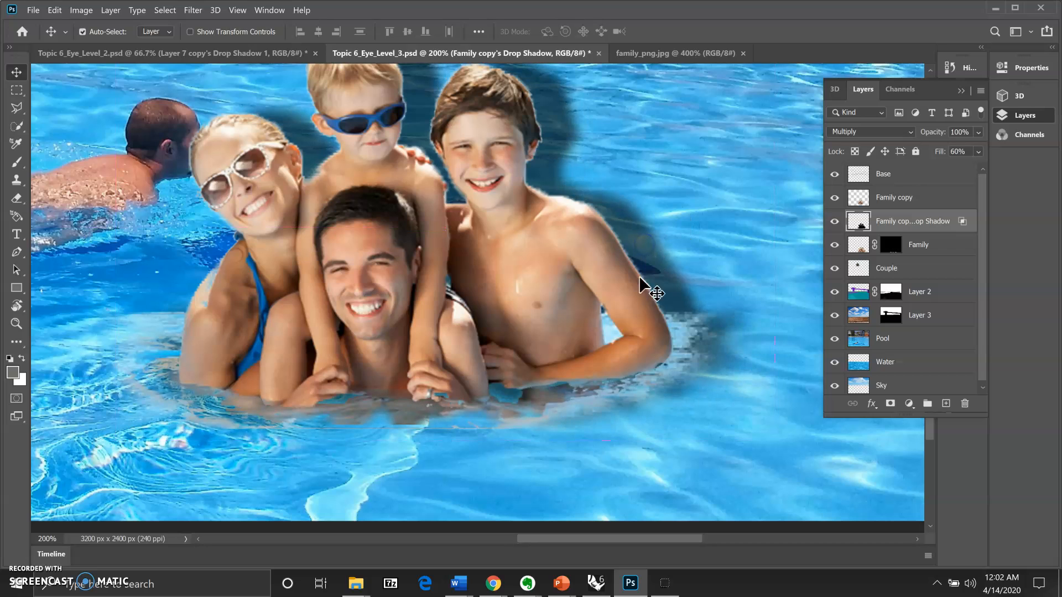
left_click(17, 323)
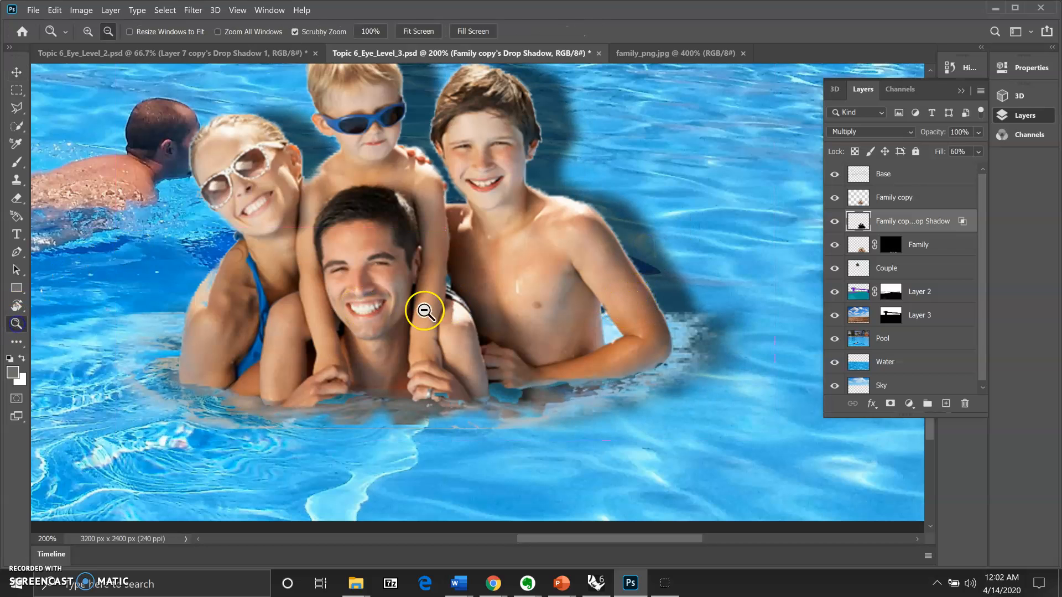
left_click(483, 332, "alt")
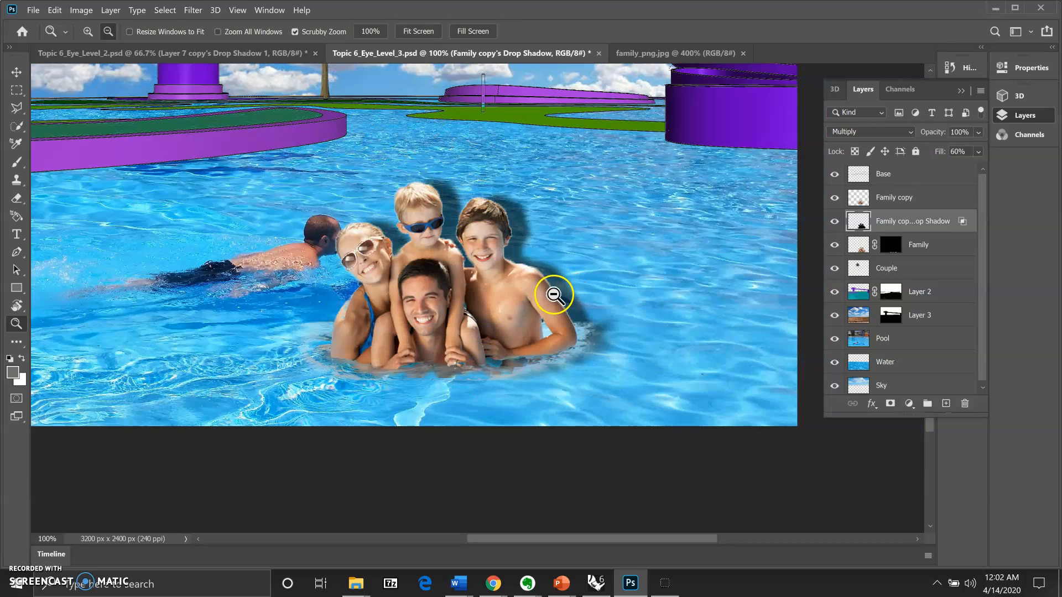
Step: Free-transform the shadow, skewing and stretching it down onto the water to the right
key("ctrl+t")
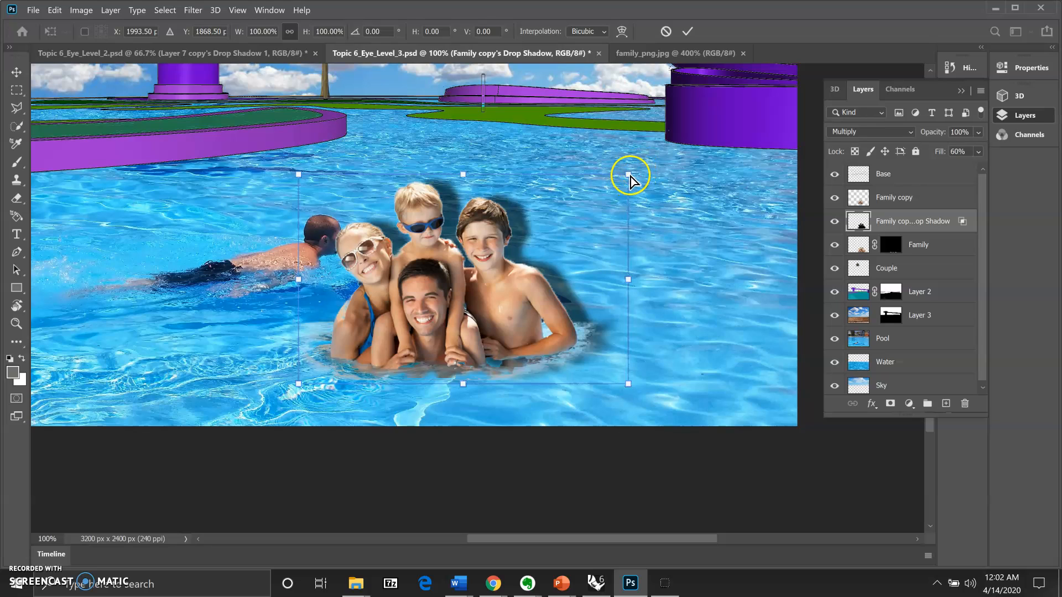
left_click_drag(629, 177, 778, 352)
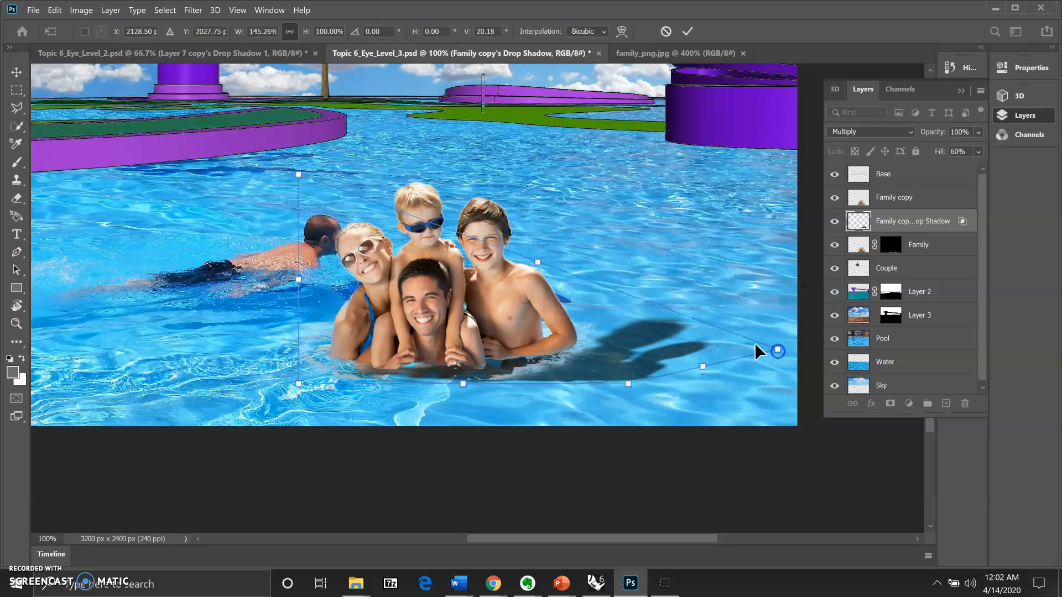
left_click_drag(298, 175, 659, 294)
left_click_drag(778, 351, 786, 374)
mouse_move(603, 371)
left_mouse_down()
mouse_move(588, 372)
mouse_move(592, 362)
left_mouse_up()
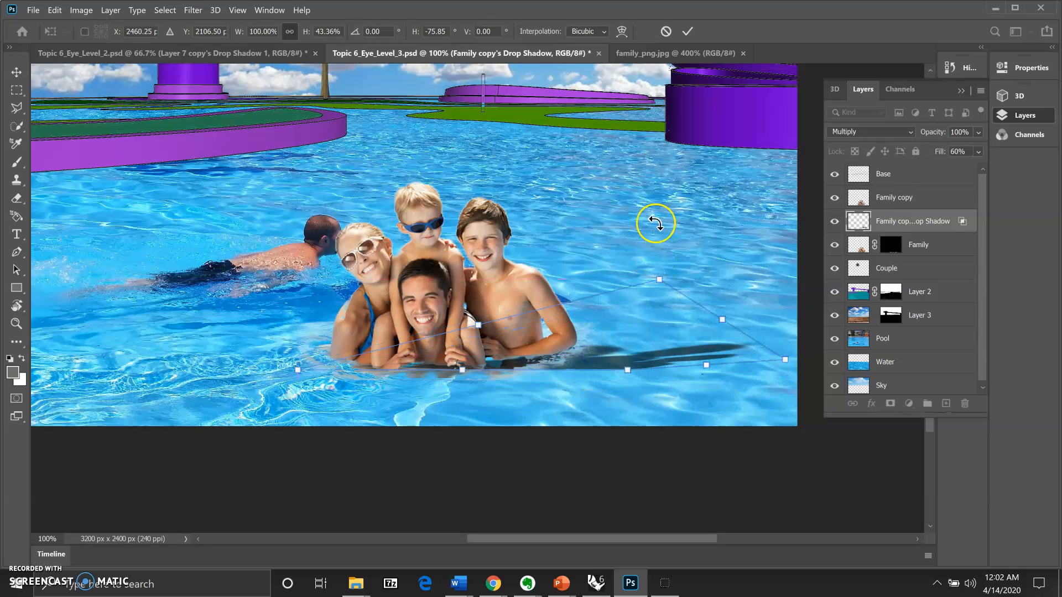
left_click_drag(479, 325, 496, 292)
left_click_drag(475, 343, 477, 356)
left_click_drag(311, 349, 310, 360)
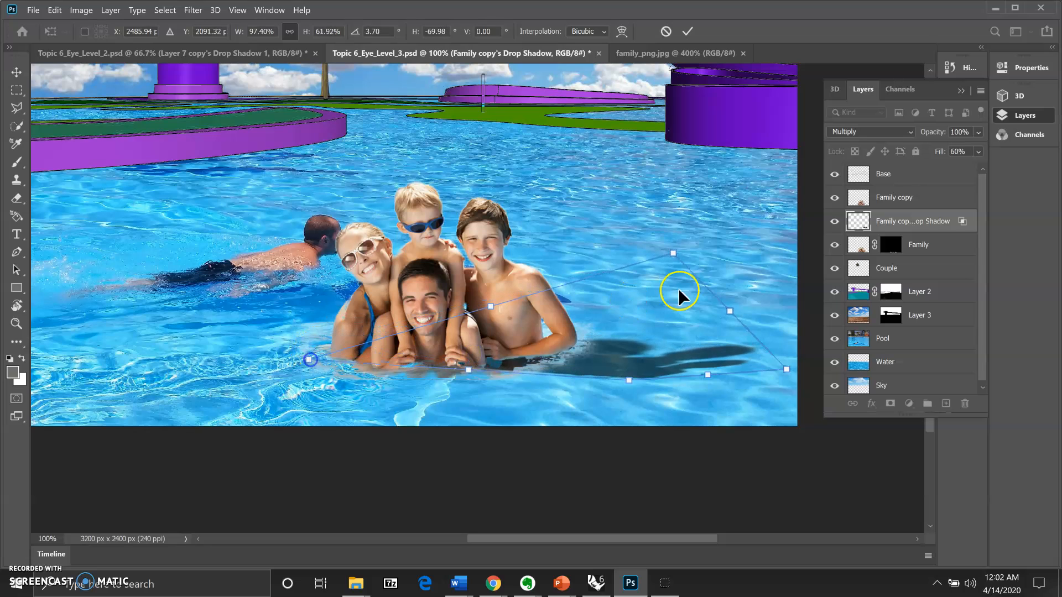
Step: Refine the shadow's corners and edges so it lies flat along the water, then commit
left_click_drag(673, 253, 663, 243)
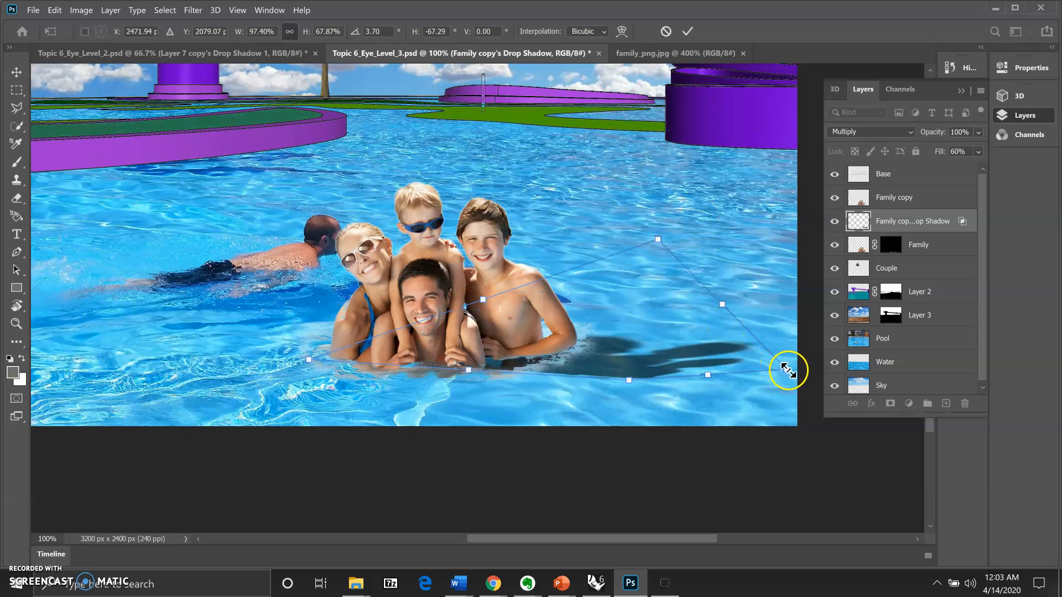
left_click_drag(787, 369, 792, 385)
mouse_move(689, 360)
left_mouse_down()
mouse_move(694, 346)
mouse_move(694, 355)
left_mouse_up()
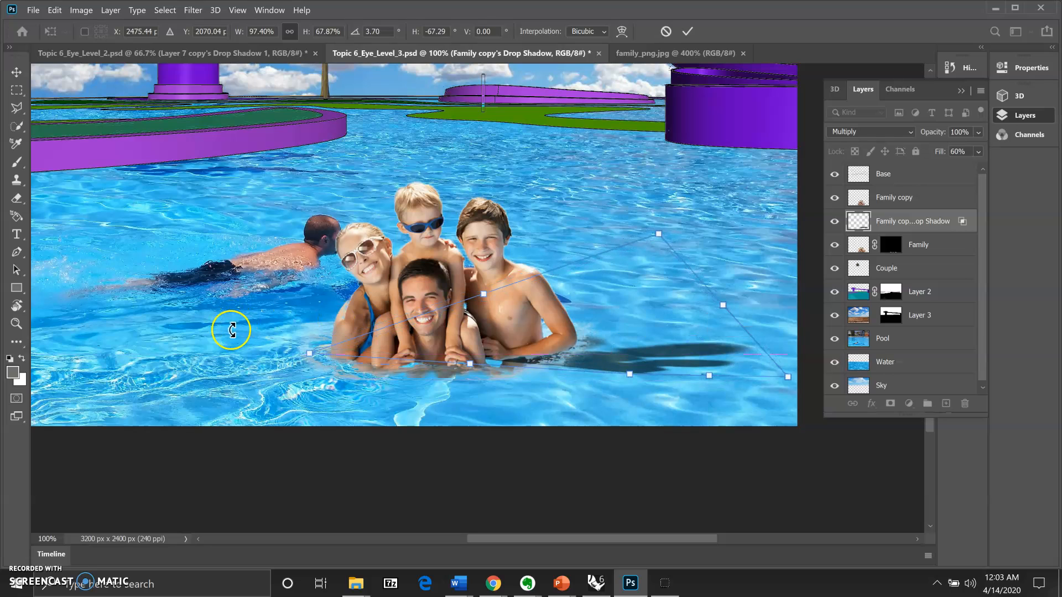
left_click_drag(317, 357, 308, 367)
left_click_drag(486, 303, 569, 296)
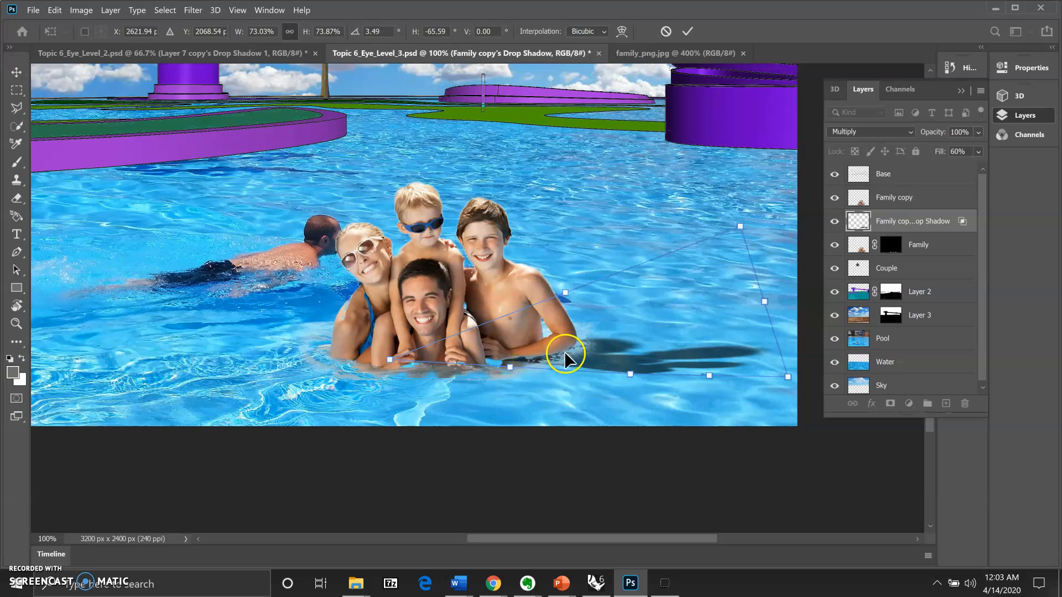
left_click_drag(495, 364, 444, 358)
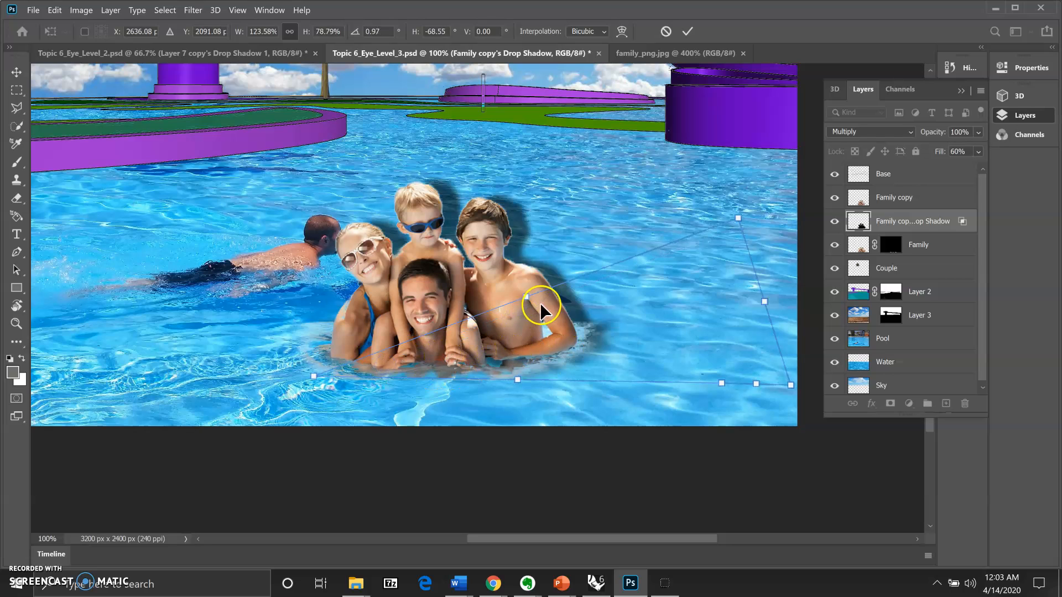
key("ctrl+z")
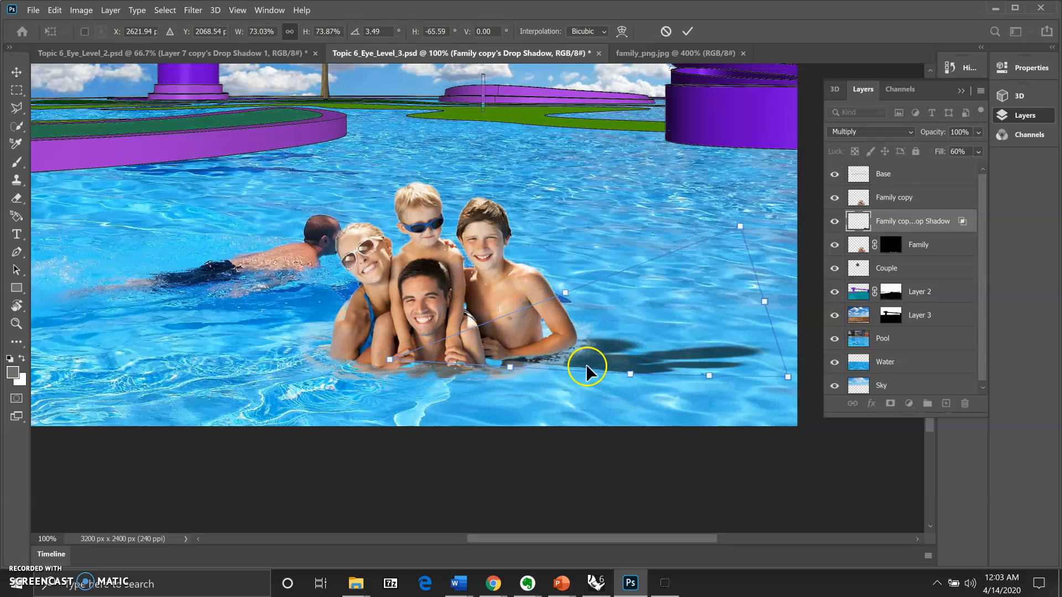
mouse_move(388, 360)
left_mouse_down()
mouse_move(387, 379)
mouse_move(388, 361)
left_mouse_up()
mouse_move(629, 375)
left_mouse_down()
mouse_move(629, 363)
mouse_move(602, 374)
mouse_move(626, 363)
mouse_move(627, 377)
left_mouse_up()
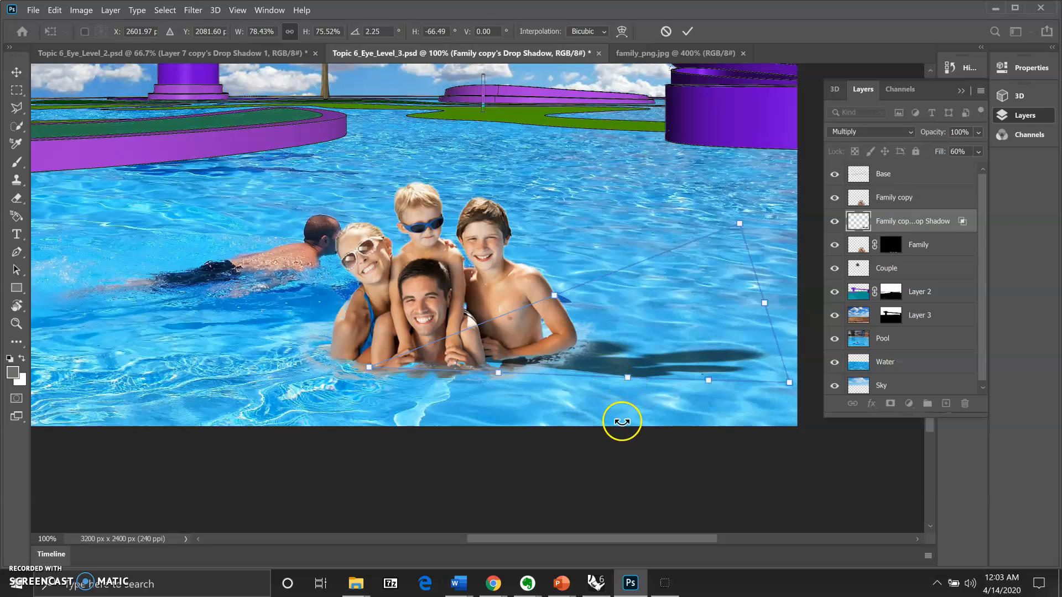
key("Return")
key("z")
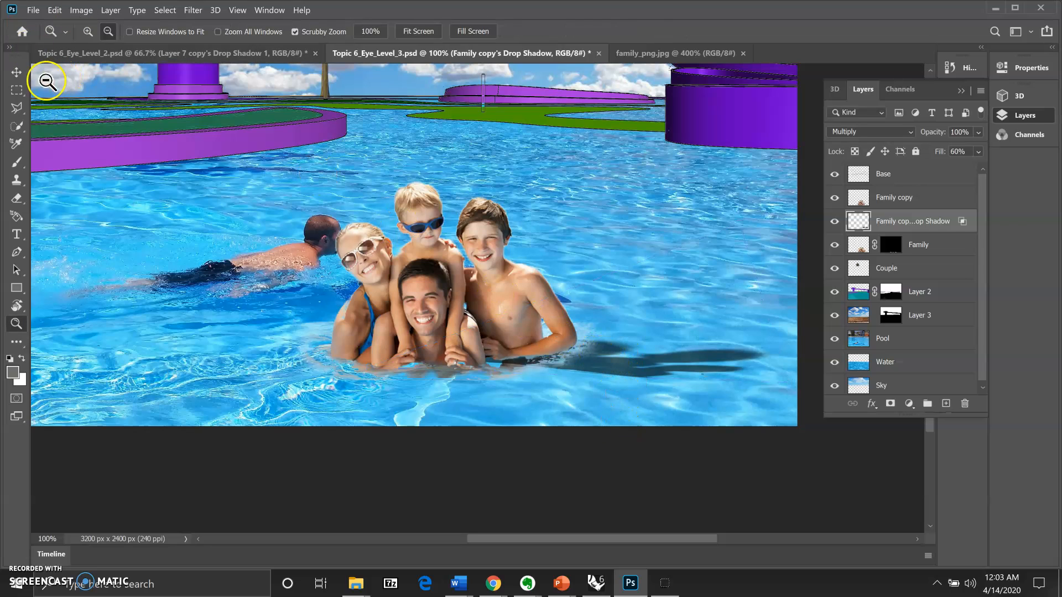
Step: Shift the cast shadow slightly left and down, and set its layer opacity to 50%
left_click(17, 72)
left_click_drag(595, 350, 577, 364)
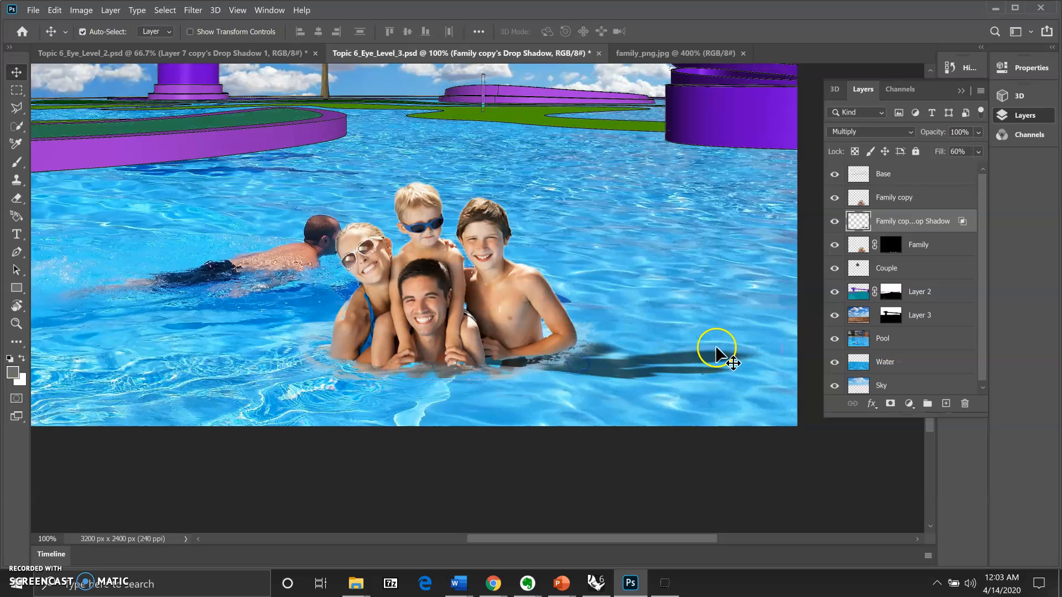
left_click(957, 132)
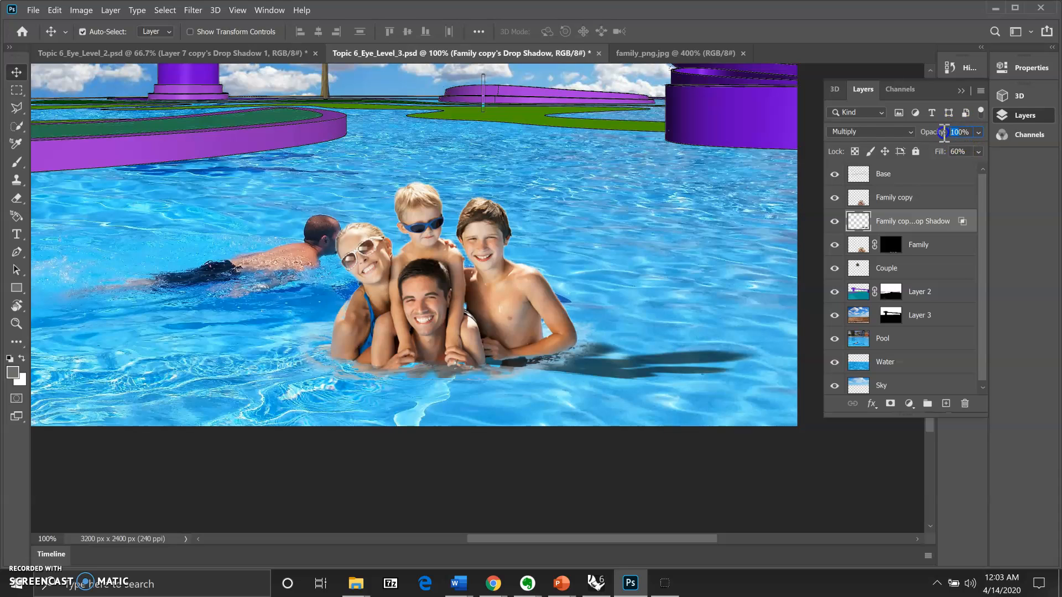
type("50")
key("Return")
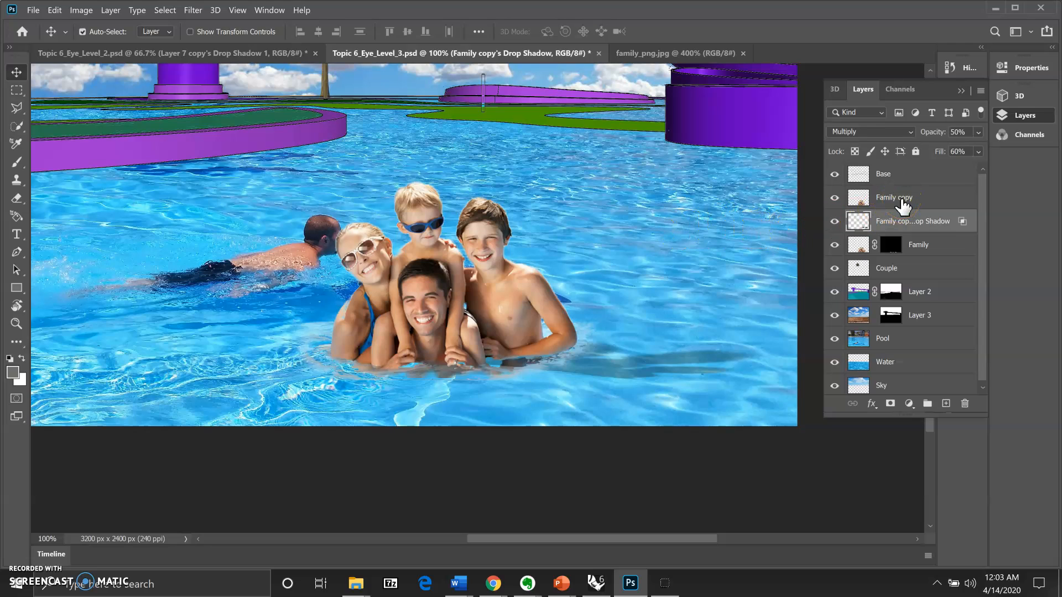
Step: Add a Drop Shadow layer style to the Family copy layer
left_click(901, 204)
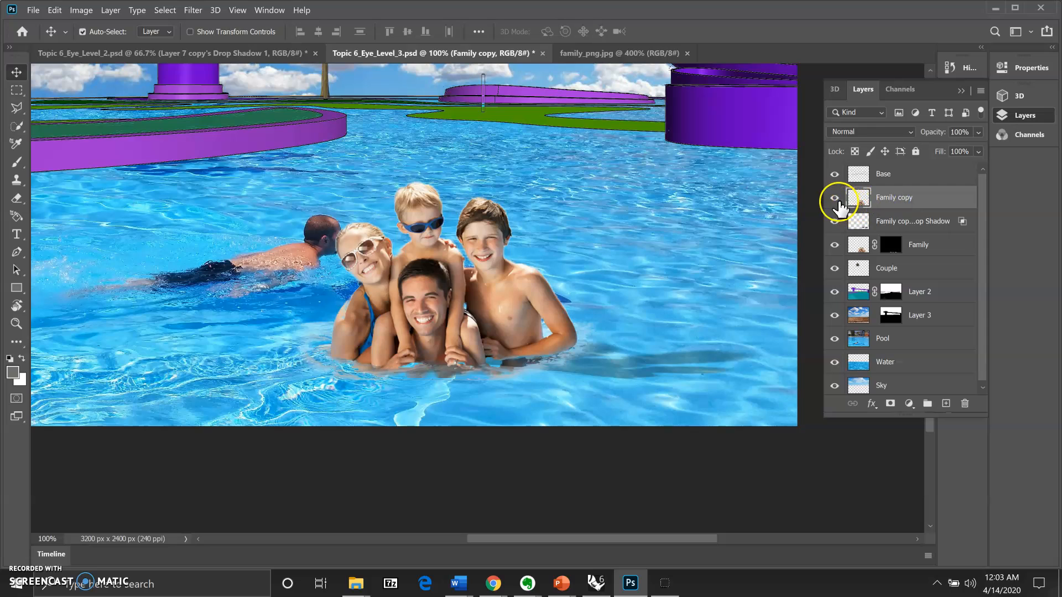
left_click(836, 199)
left_click(835, 199)
left_click(902, 200)
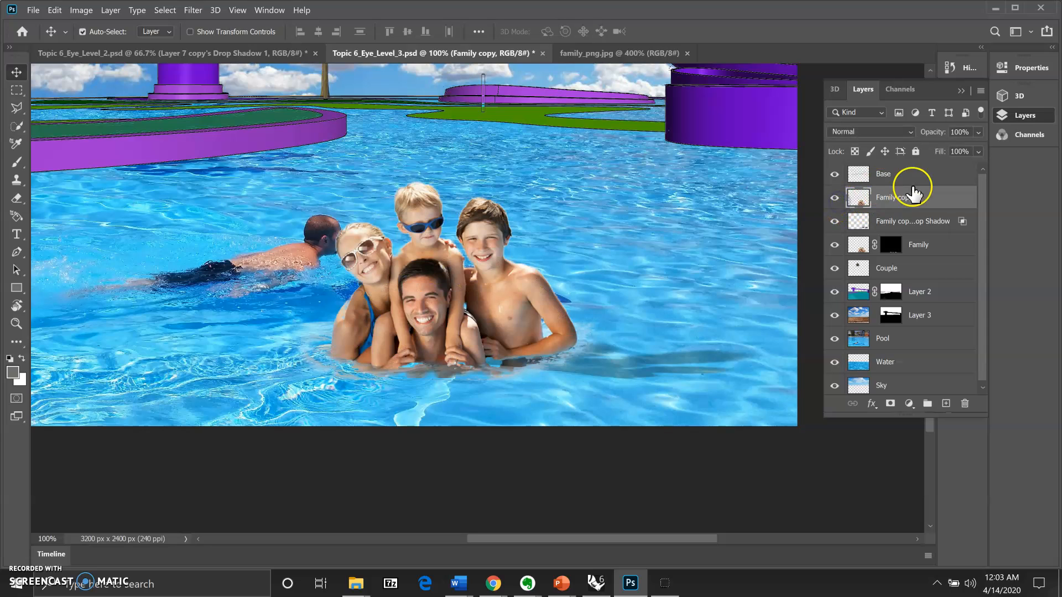
left_click(872, 404)
left_click(881, 547)
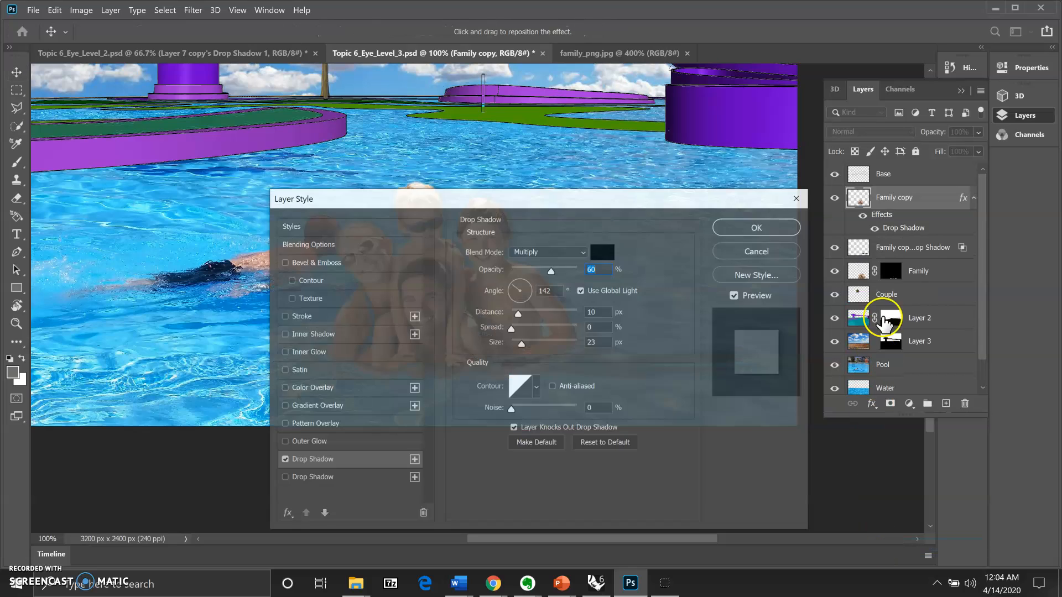
left_click(756, 228)
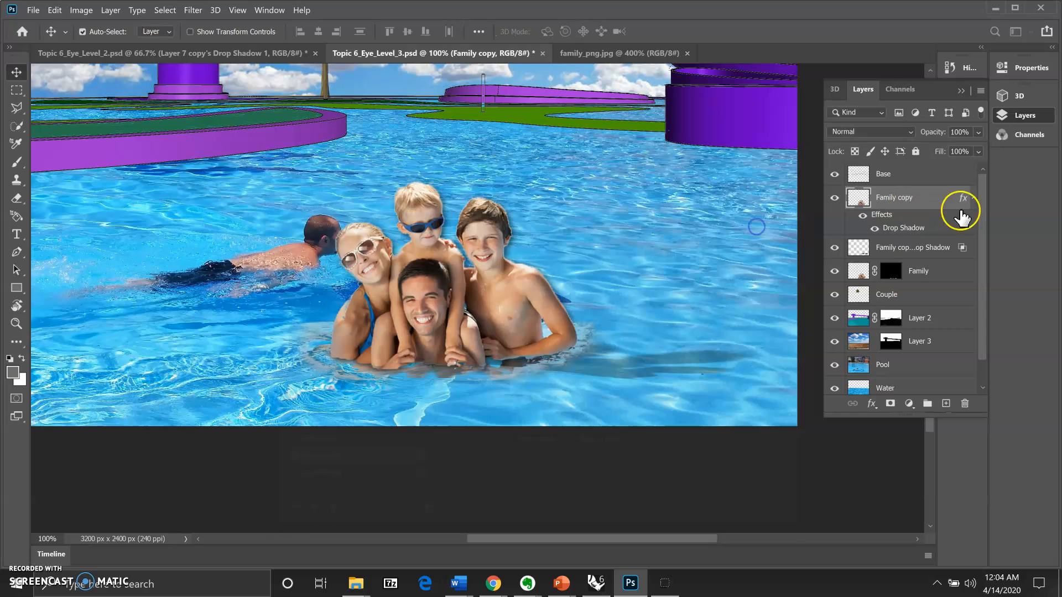
Step: Convert Family copy's drop shadow effect into its own separate layer
left_click(875, 230)
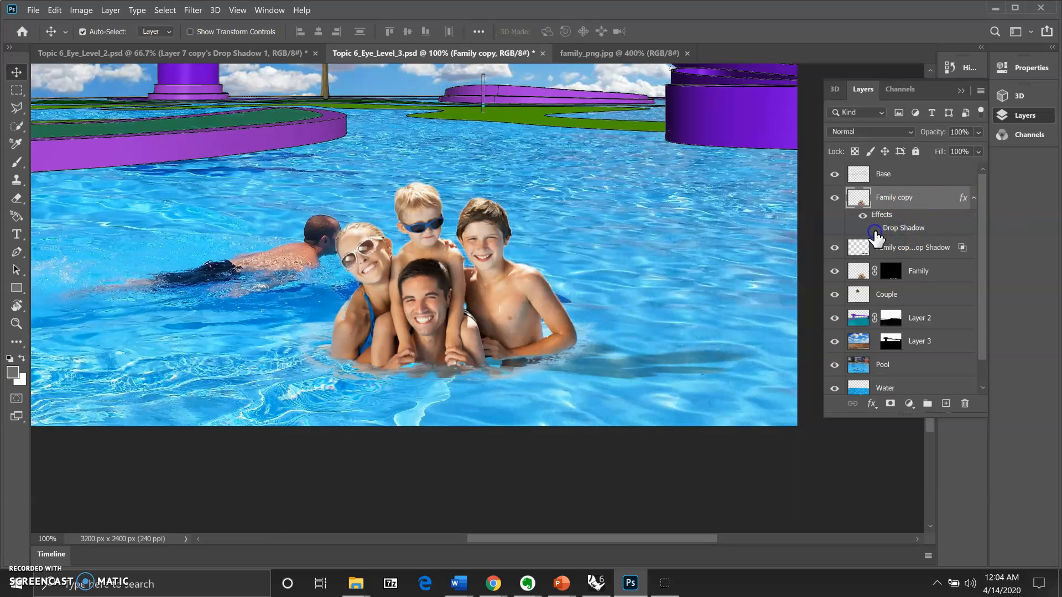
left_click(875, 230)
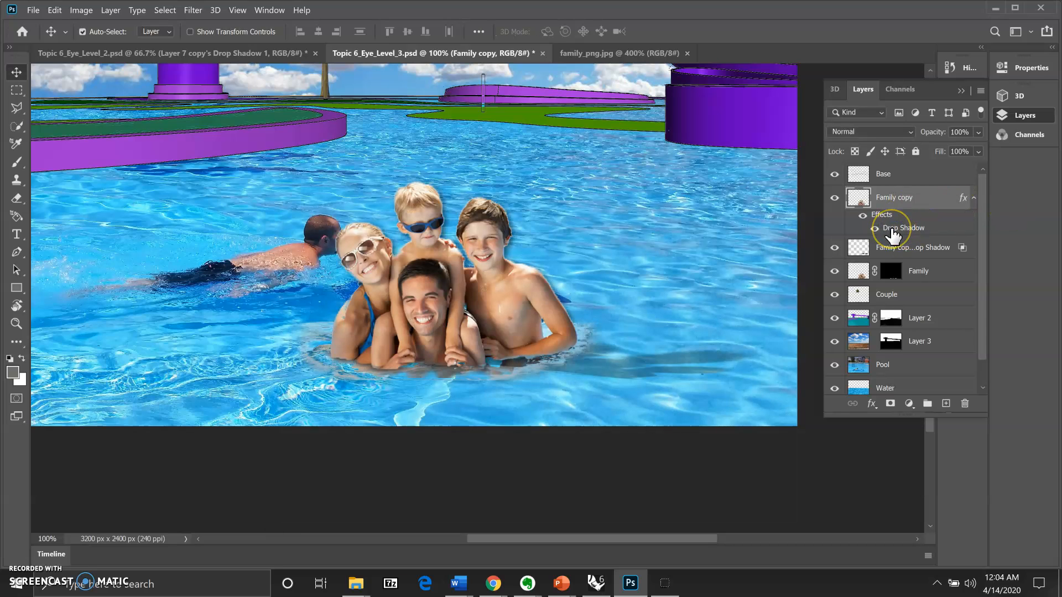
right_click(892, 229)
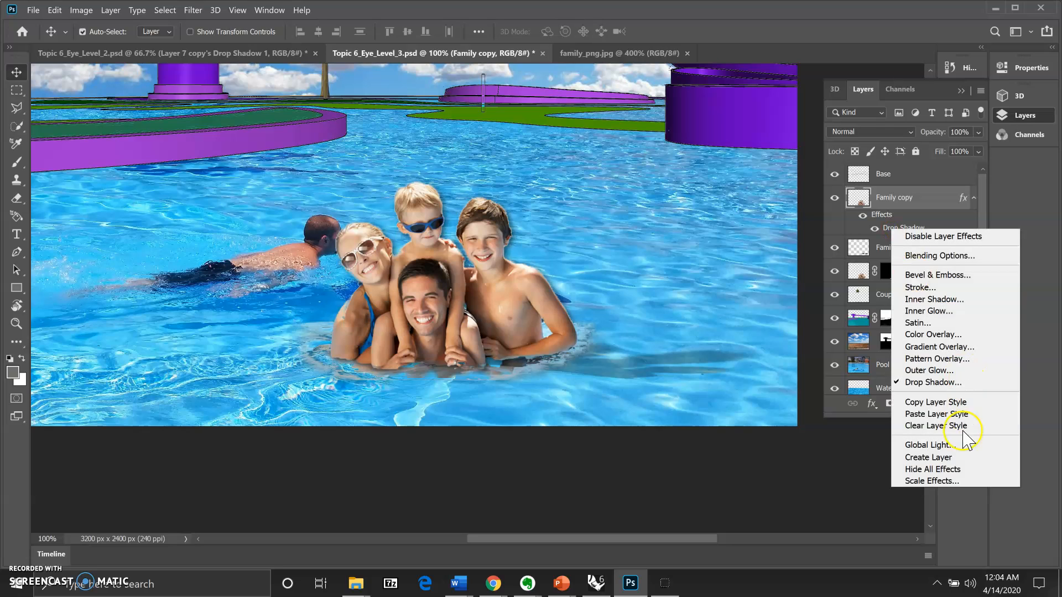
left_click(929, 457)
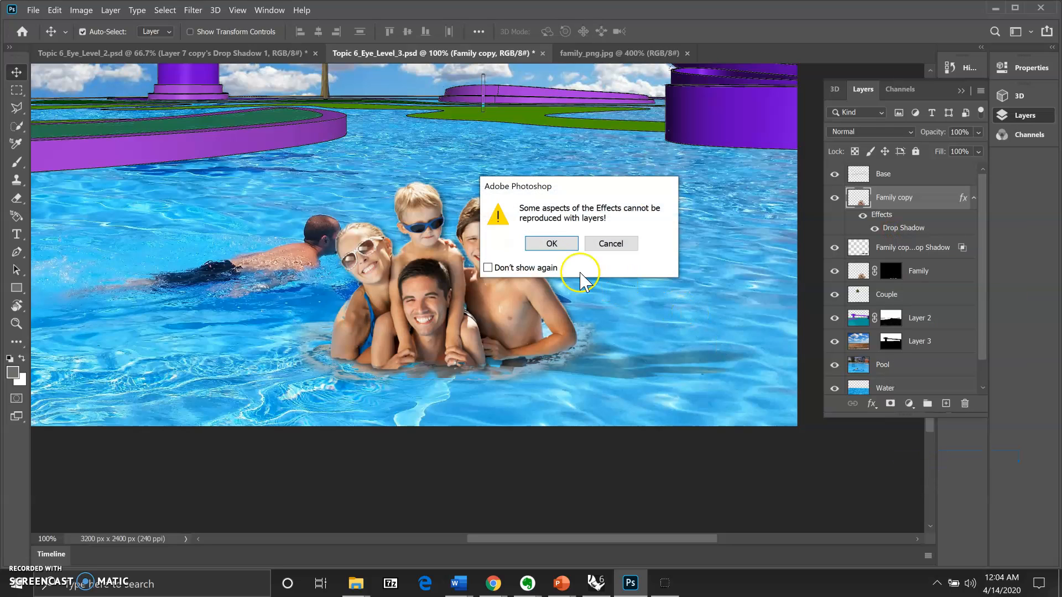
left_click(551, 244)
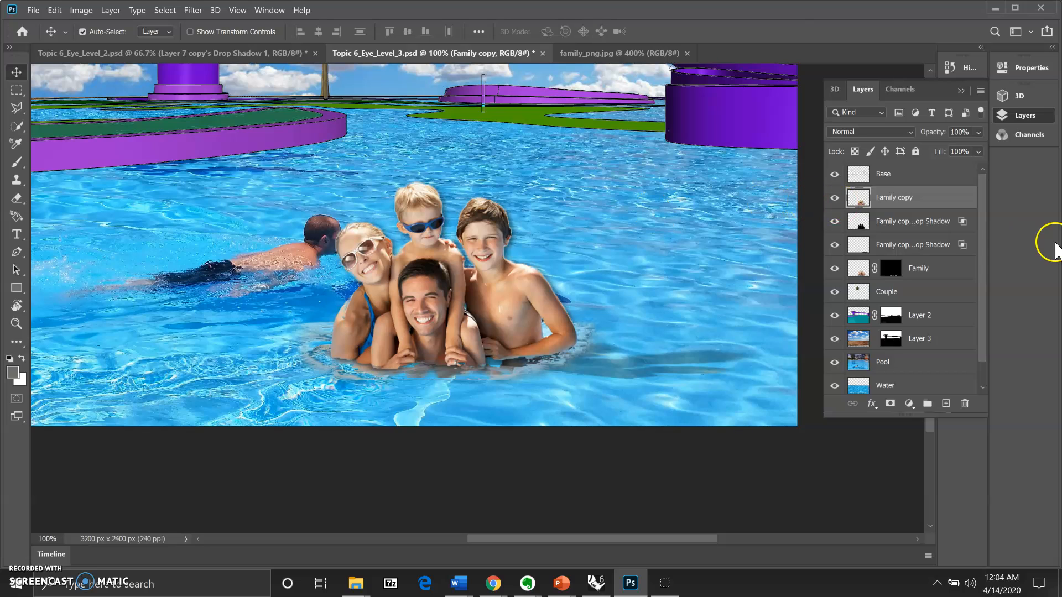
Step: Move the new Drop Shadow layer above Family copy and set its opacity to 50%
left_click(907, 222)
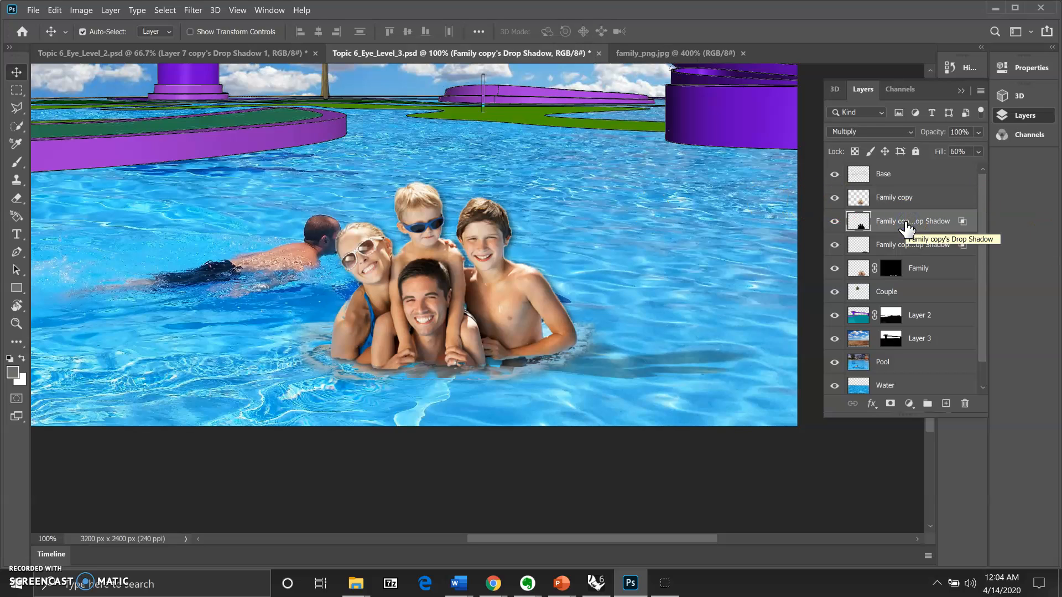
left_click_drag(905, 223, 908, 194)
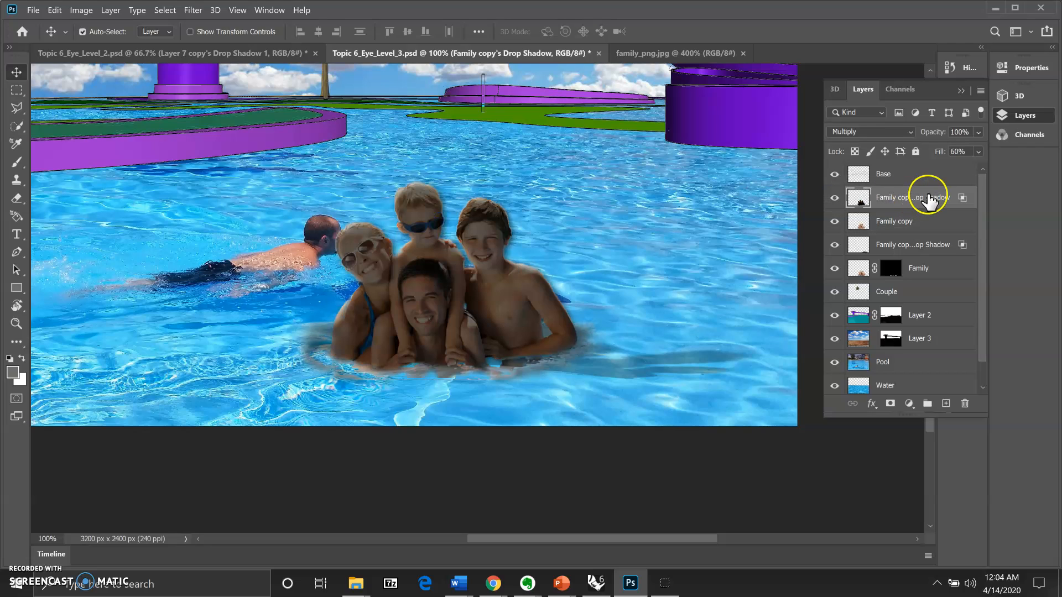
left_click(940, 133)
type("50")
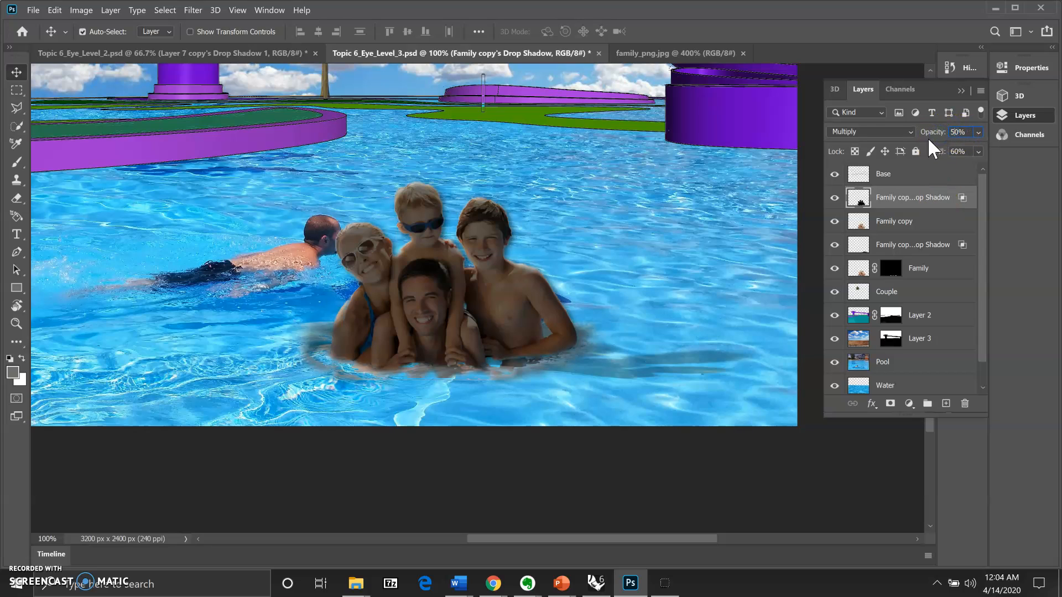
key("Return")
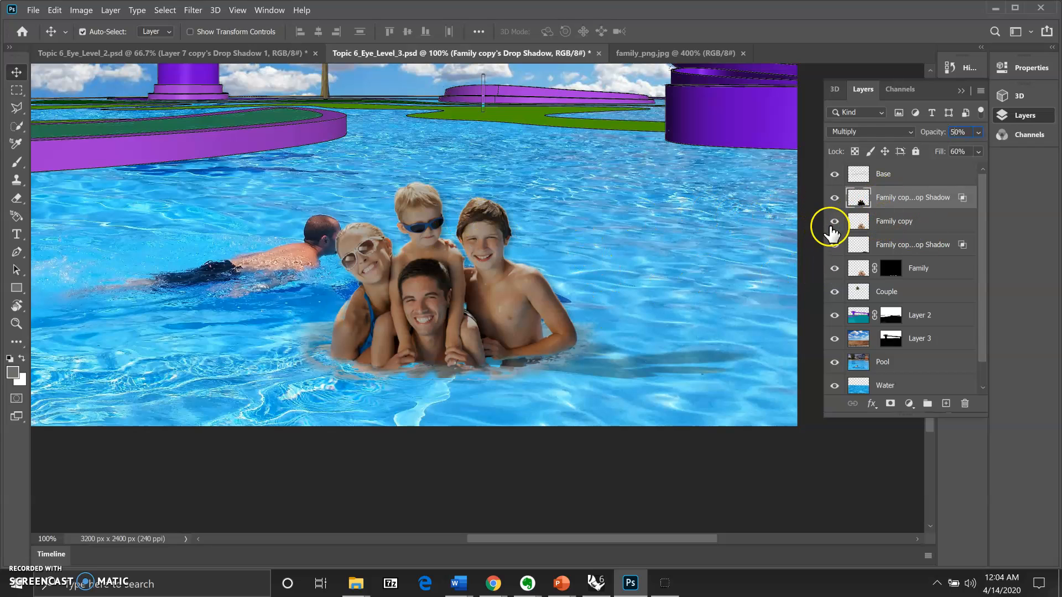
Step: Toggle the Family copy, shadow and Family layers' visibility to compare the result
left_click(833, 222)
left_click(834, 224)
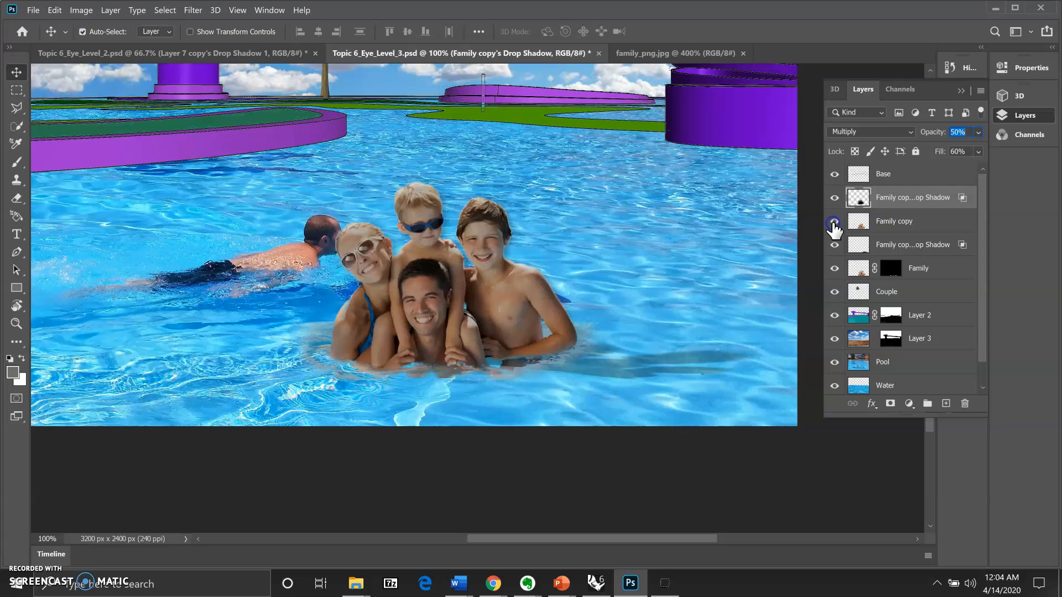
left_click(834, 246)
left_click(834, 246)
left_click(834, 268)
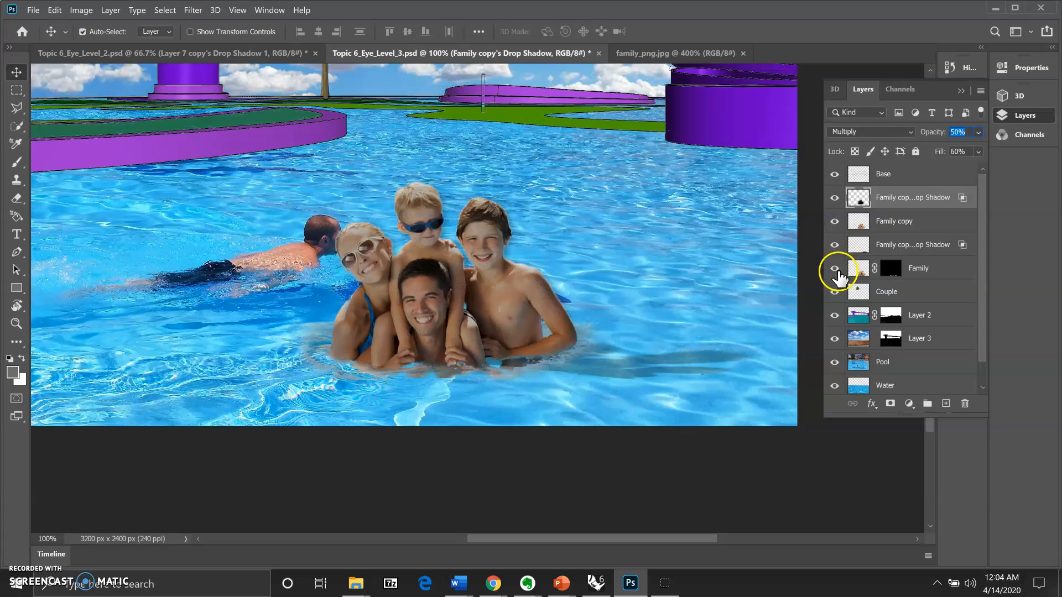
left_click(835, 268)
left_click(835, 245)
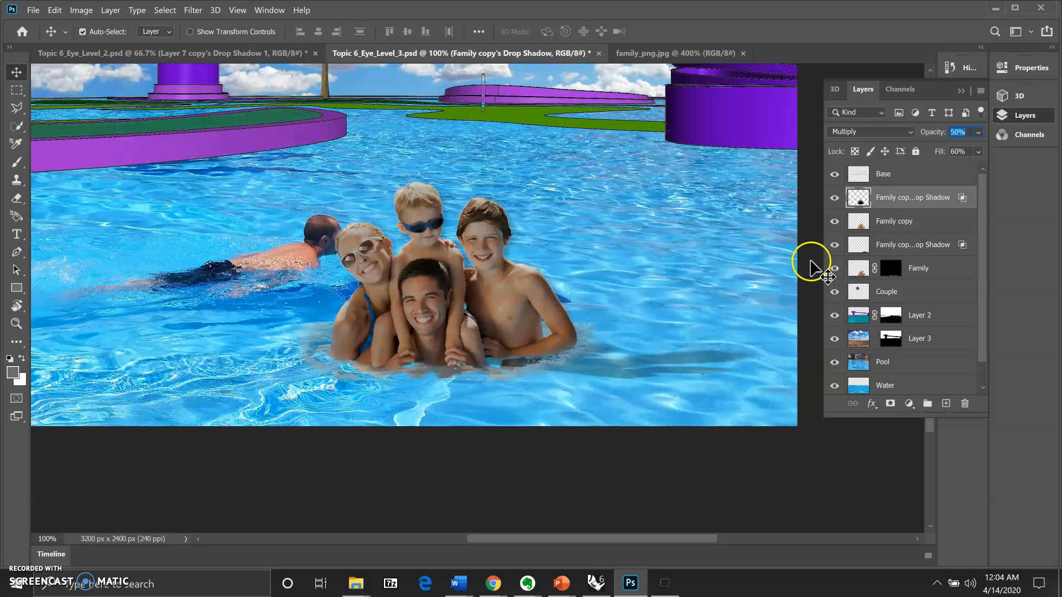
left_click(834, 269)
left_click(833, 270)
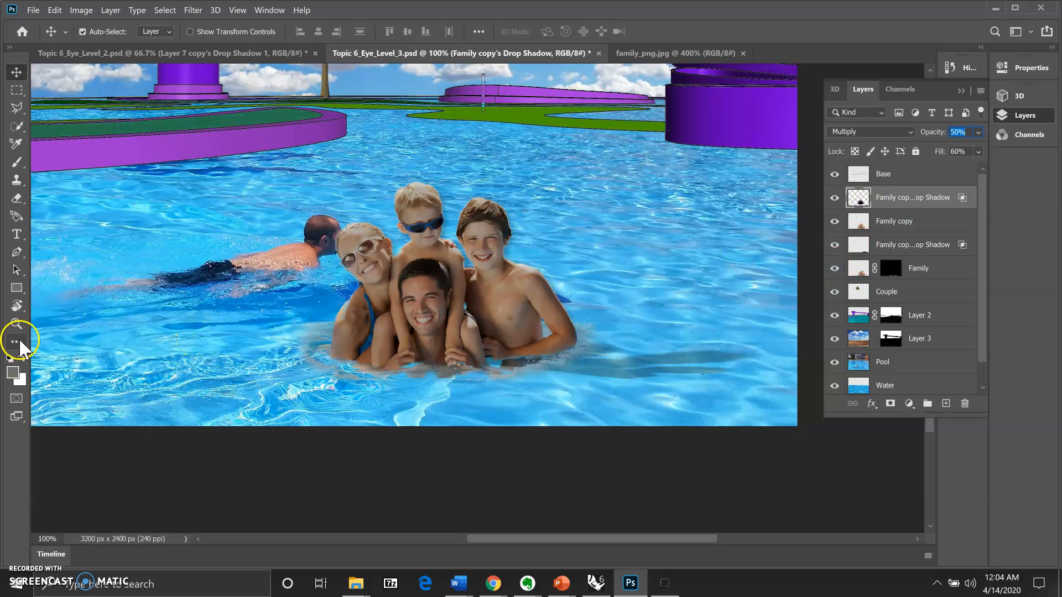
Step: Zoom out to 66.7% and hide the Base layer to review the whole composite
left_click(17, 324)
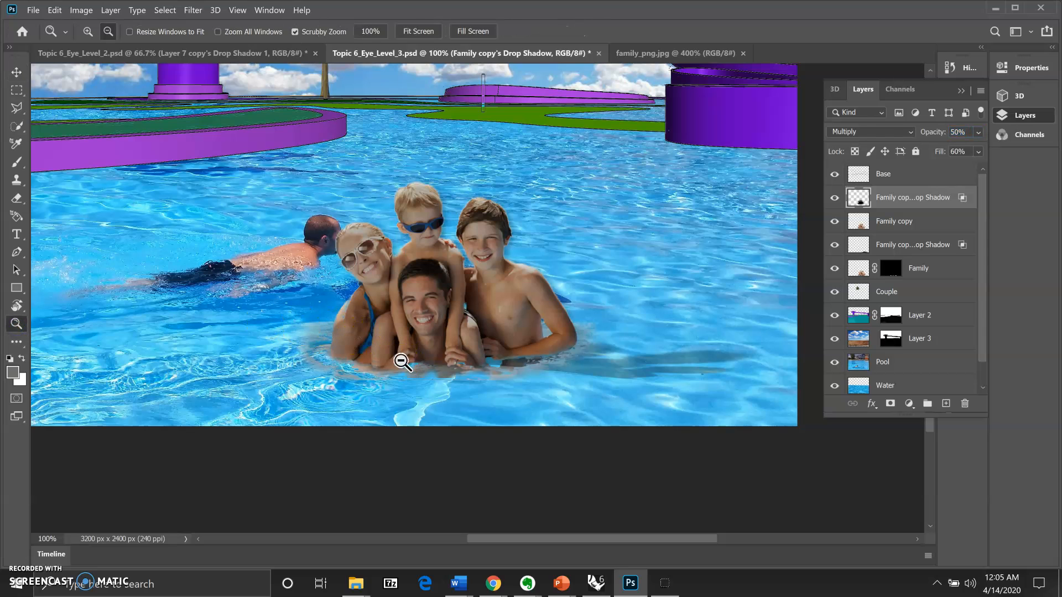
left_click(402, 362, "alt")
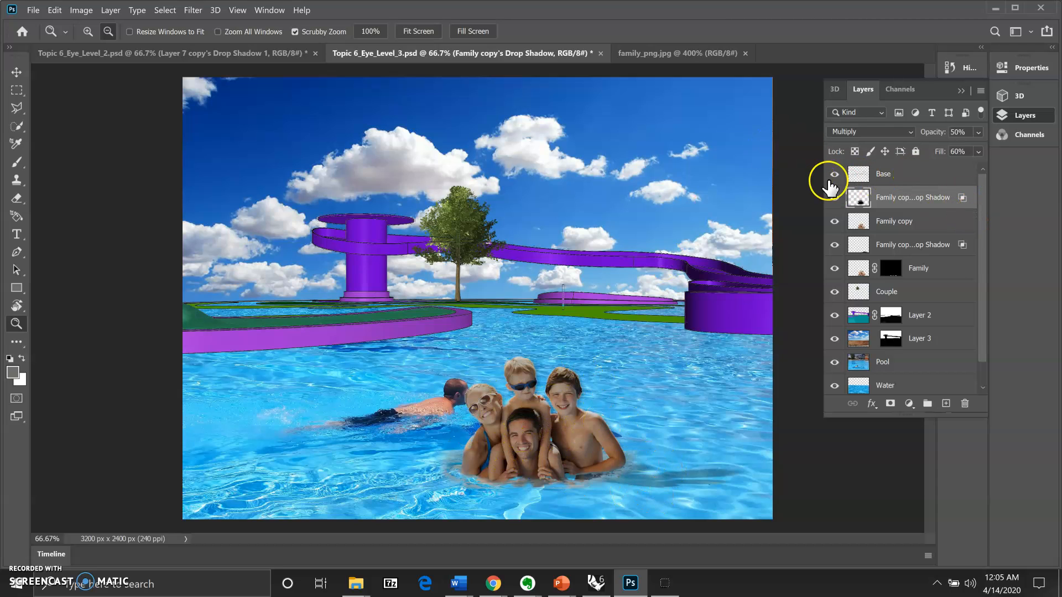
left_click(833, 176)
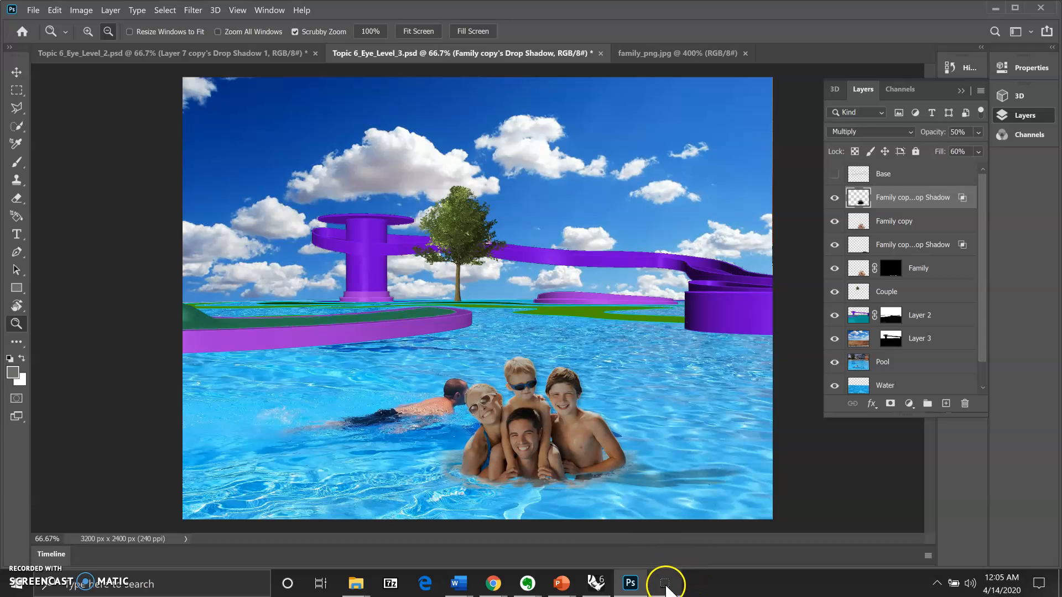
left_click(667, 588)
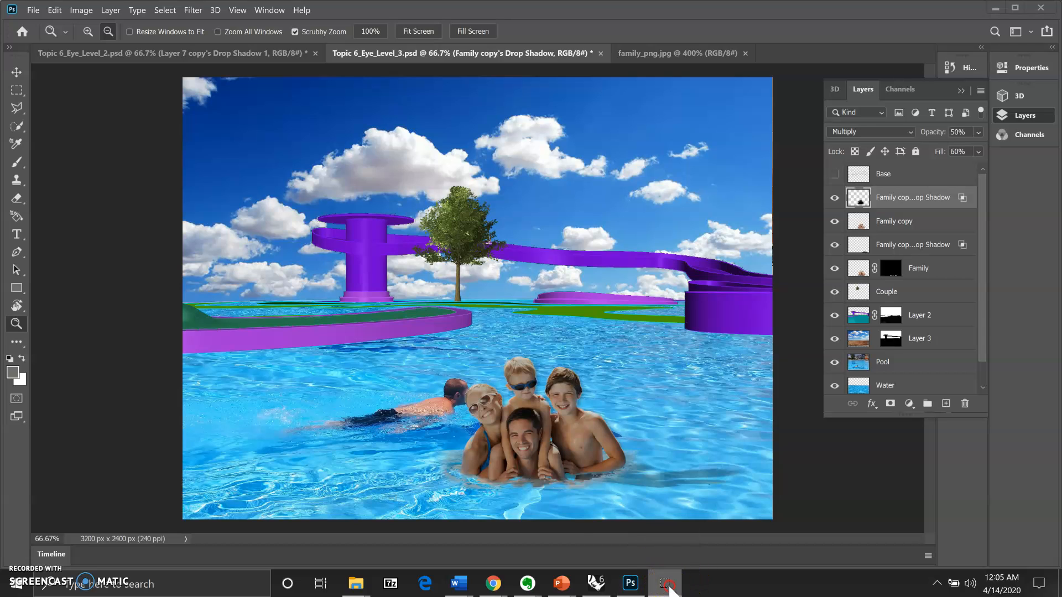